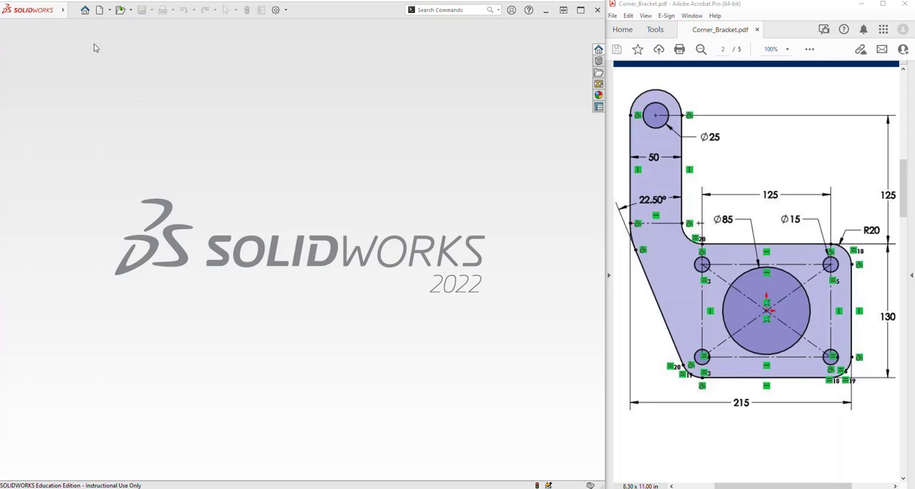
Create a new part document and set its unit system to MMGS (millimeter, gram, second)
left_click(100, 10)
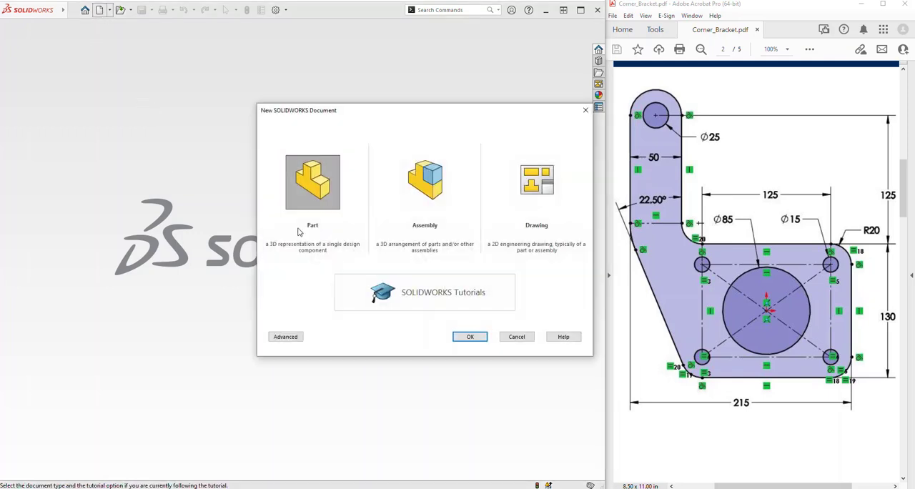
left_click(472, 337)
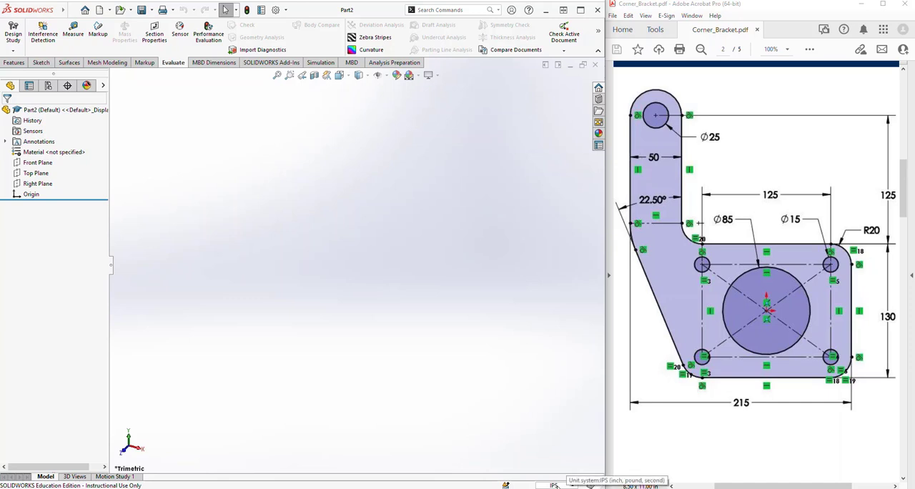
left_click(572, 486)
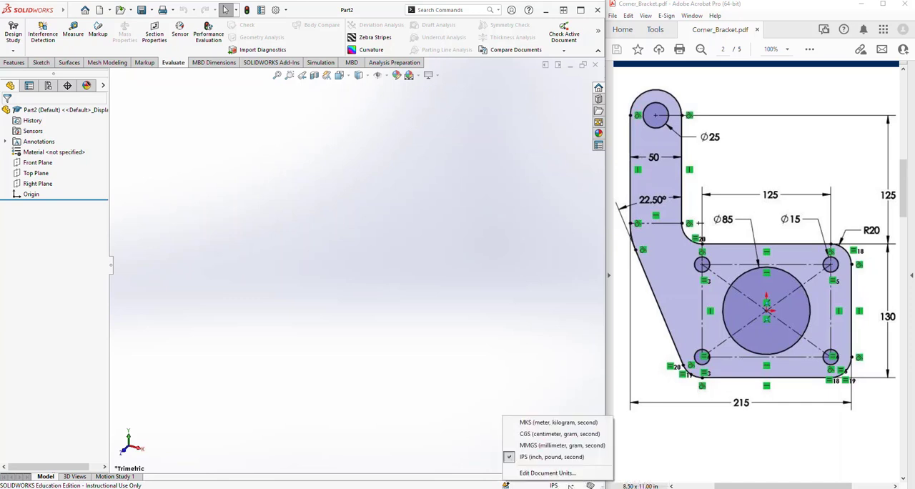
left_click(551, 447)
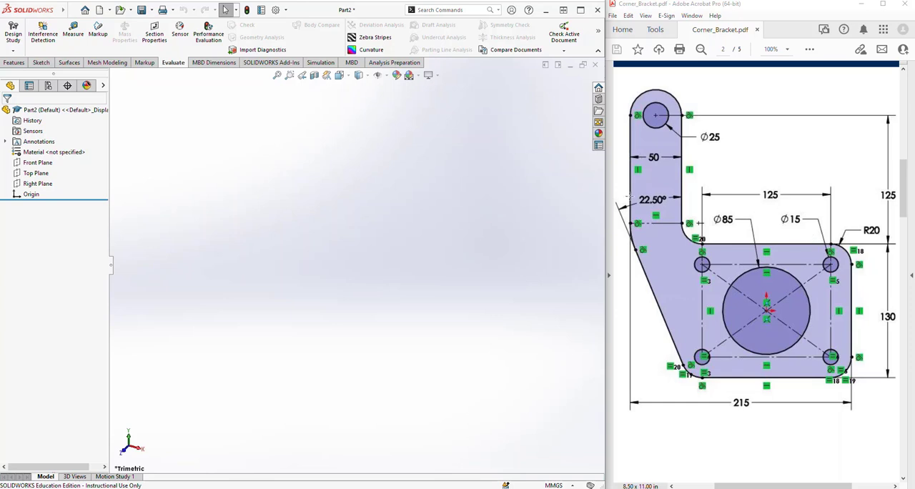
Start a sketch on the Front Plane and draw a circle about 27 mm in radius centred on the origin
left_click(36, 163)
left_click(46, 149)
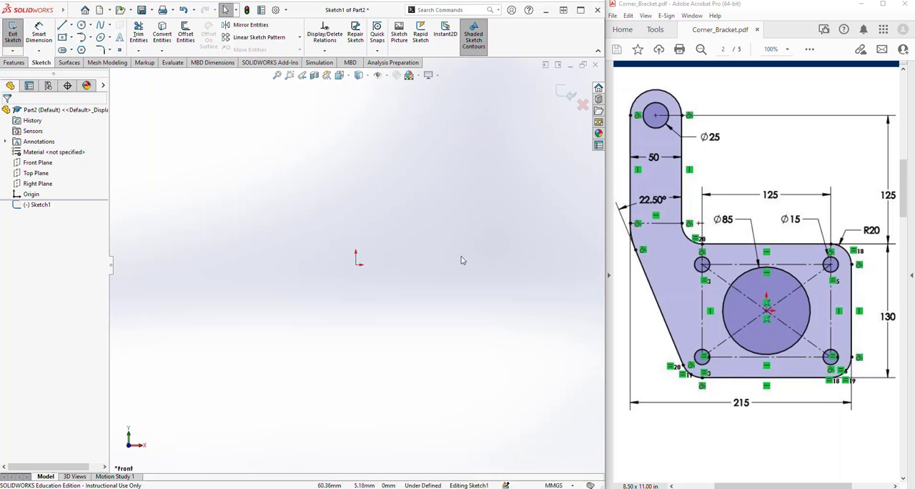
left_click(81, 24)
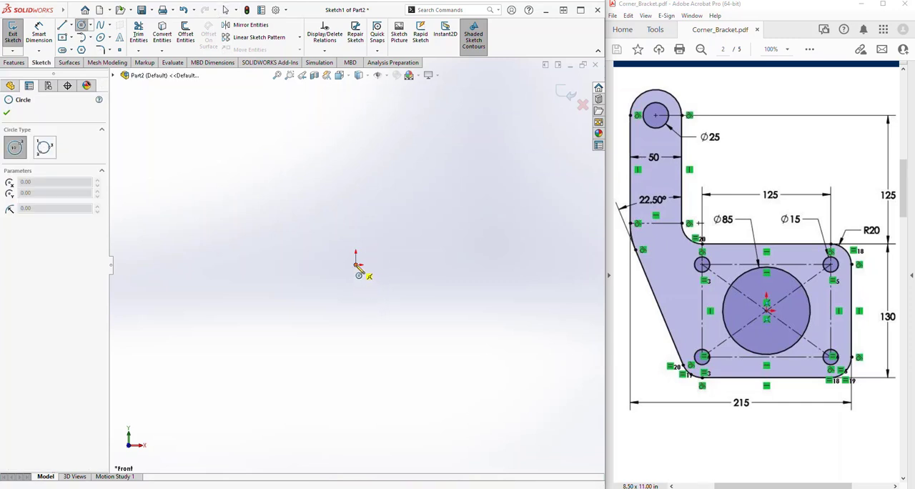
left_click_drag(356, 263, 312, 268)
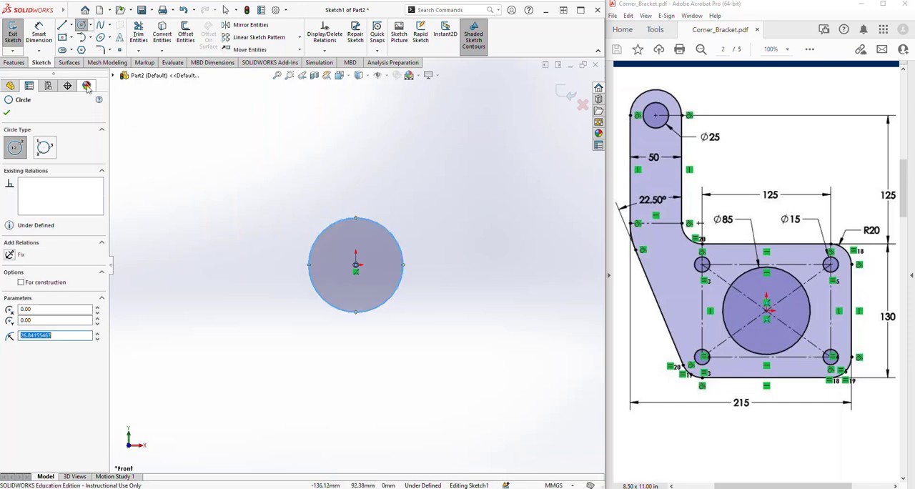
Draw a centre rectangle about 109 by 77 mm around the origin and make its lines construction geometry
left_click(63, 38)
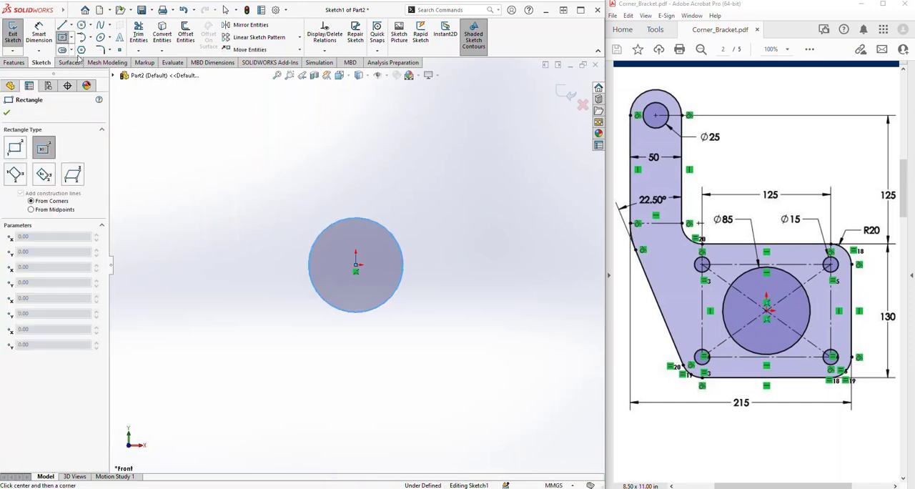
left_click(355, 264)
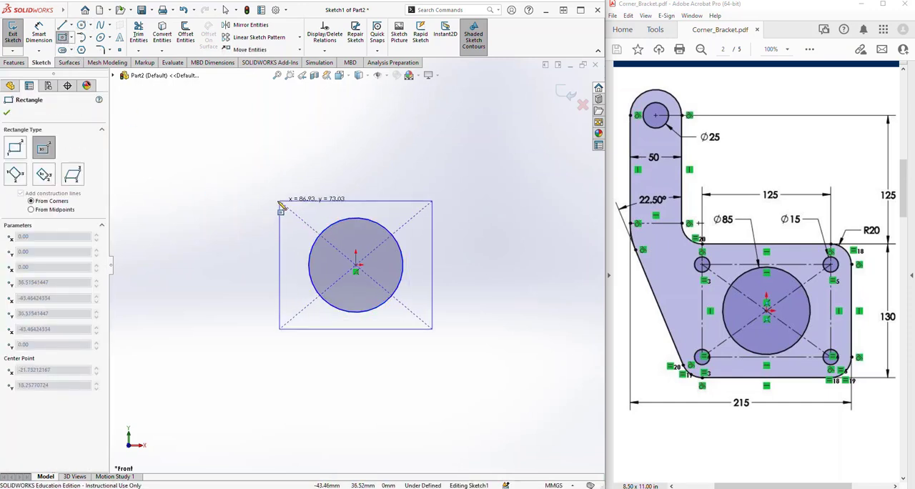
left_click(260, 196)
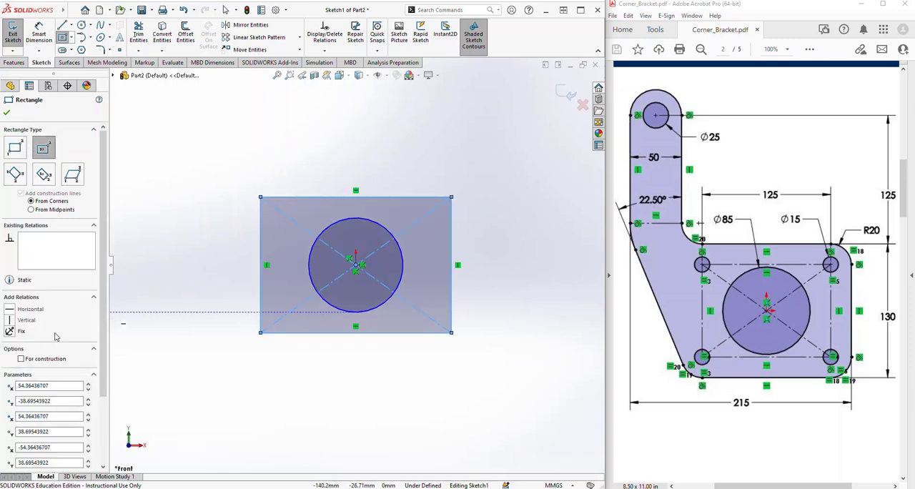
left_click(41, 363)
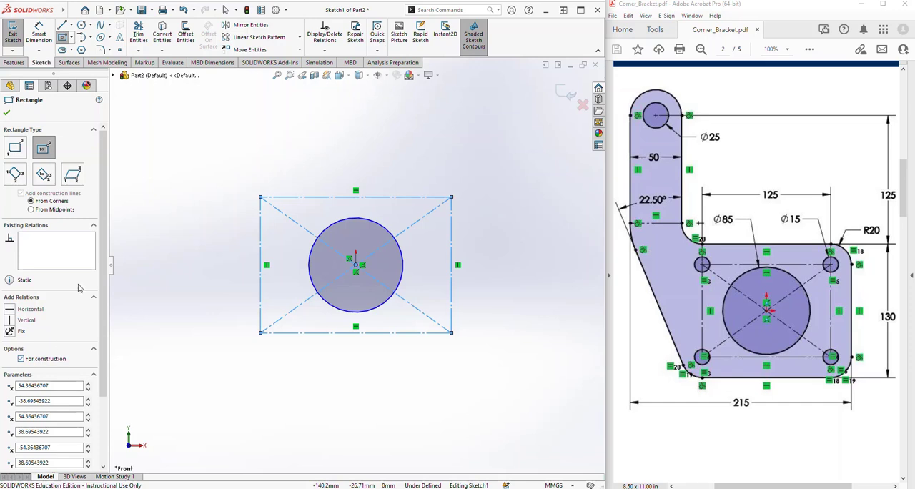
left_click(6, 114)
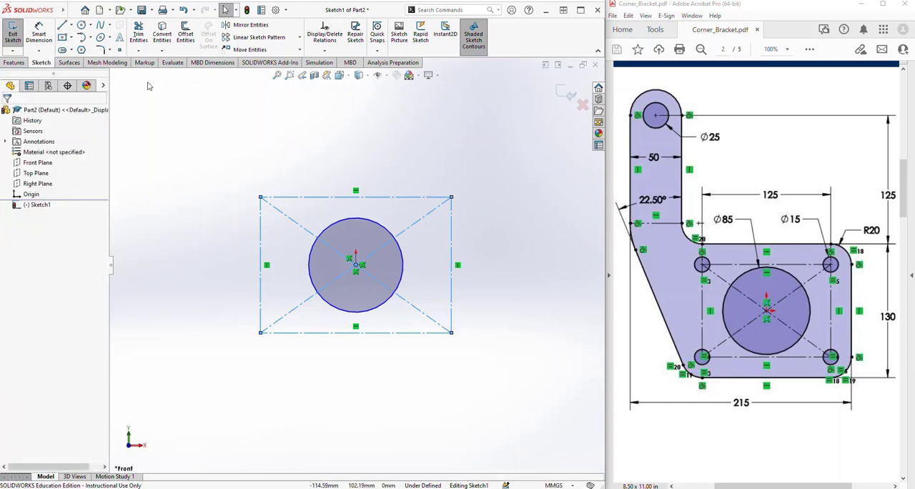
Draw four small circles, each about 8 to 9 mm in radius, centred on the construction rectangle's corners
left_click(451, 196)
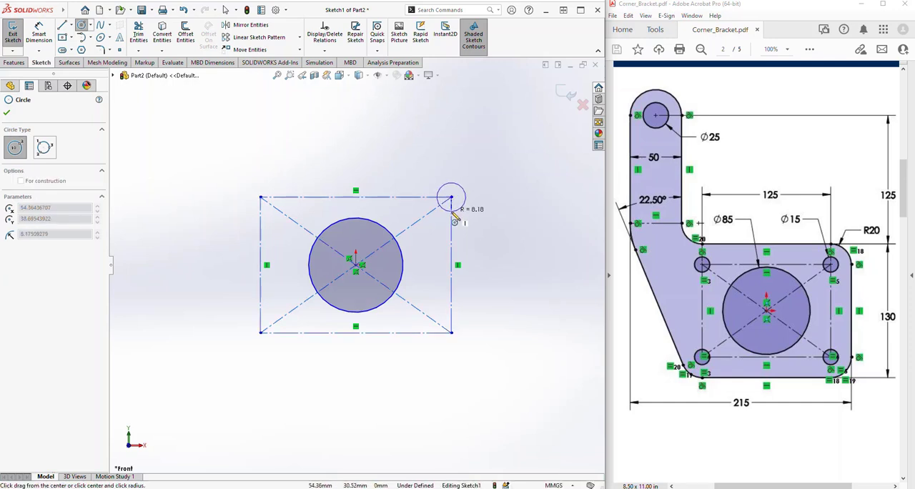
left_click(461, 207)
left_click(451, 333)
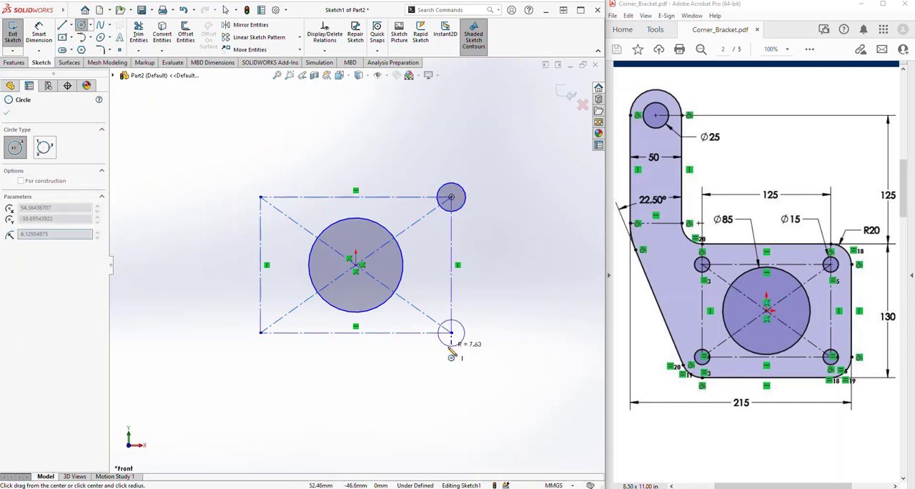
left_click(462, 343)
left_click(260, 333)
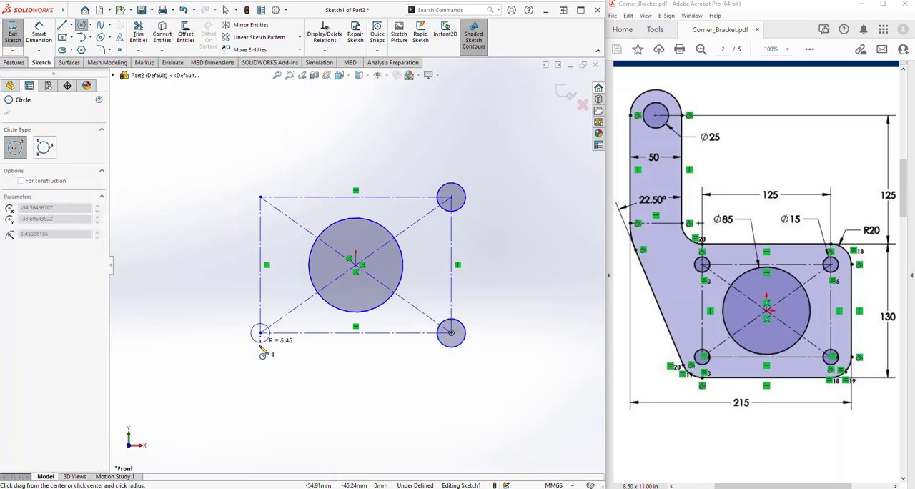
left_click(271, 343)
left_click(260, 196)
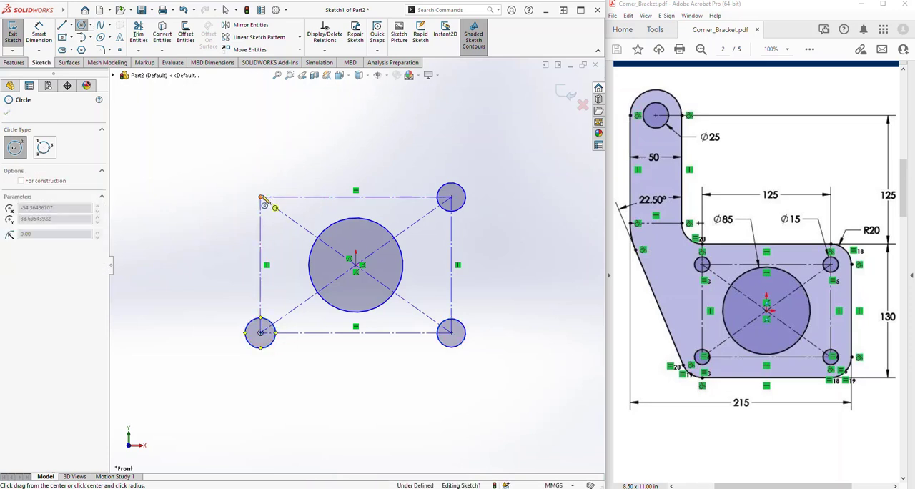
left_click(271, 186)
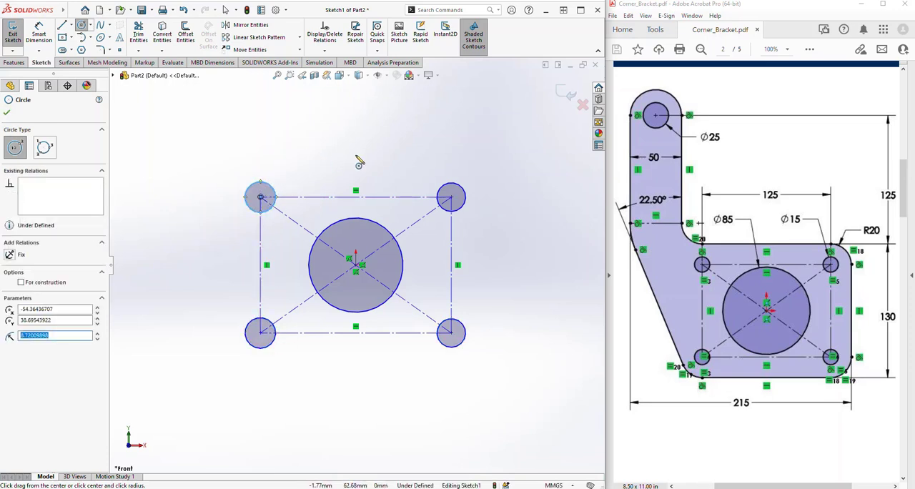
key("Escape")
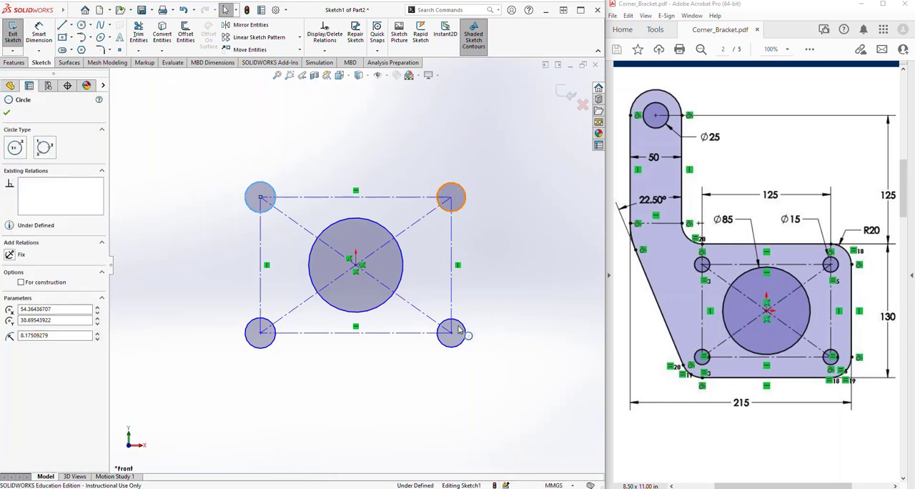
Apply an Equal relation to the four corner circles
left_click(448, 188, "ctrl")
left_click(454, 330, "ctrl")
left_click(270, 351, "ctrl")
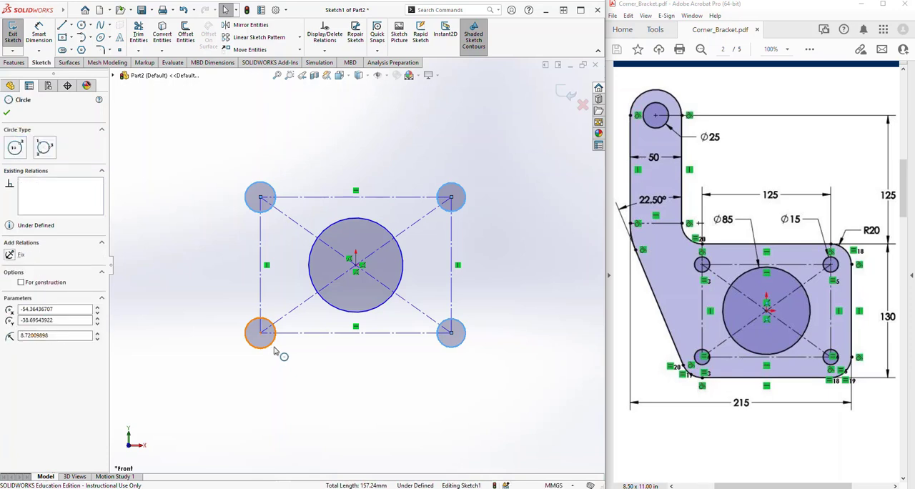
left_click(327, 308)
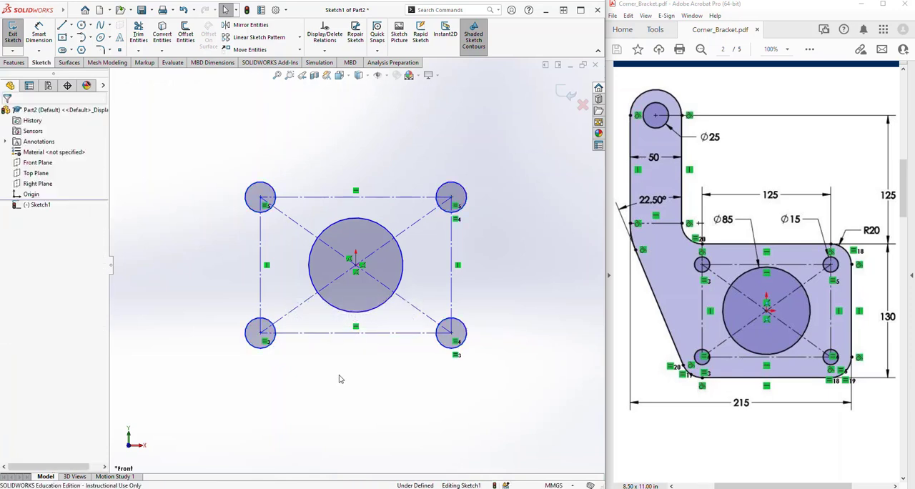
Dimension the upper-right corner circle with a diameter of 15 mm
left_click(33, 30)
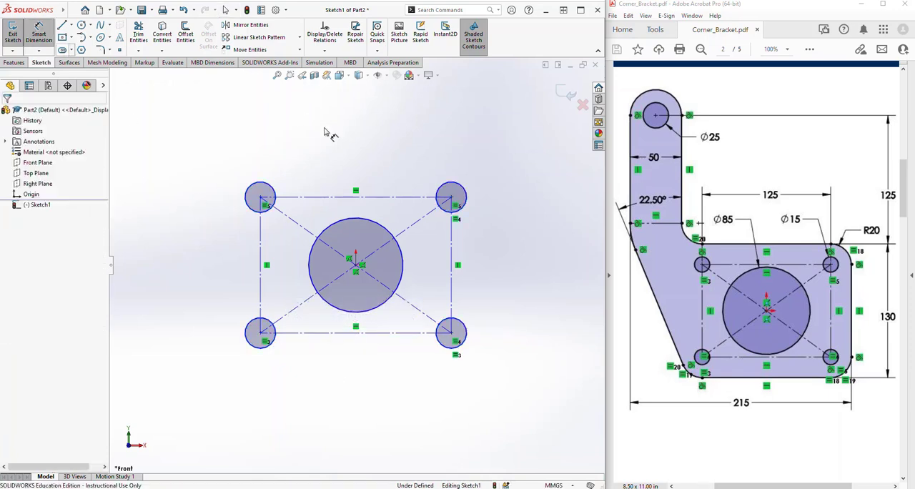
left_click(449, 190)
left_click(404, 146)
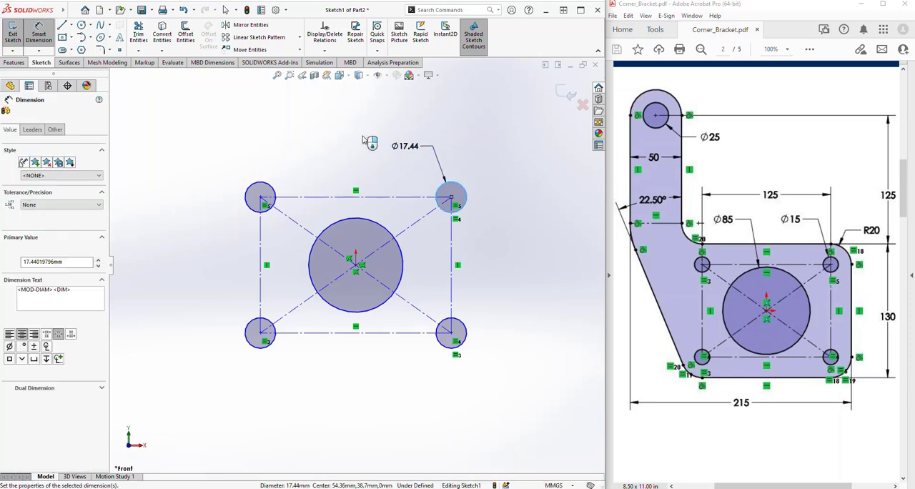
type("15")
left_click(363, 133)
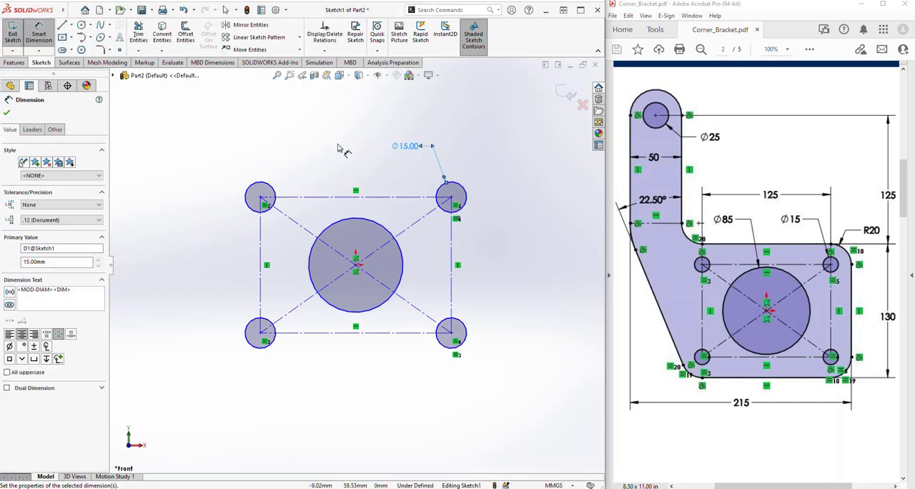
Dimension the central circle with a diameter of 85 mm
left_click(350, 228)
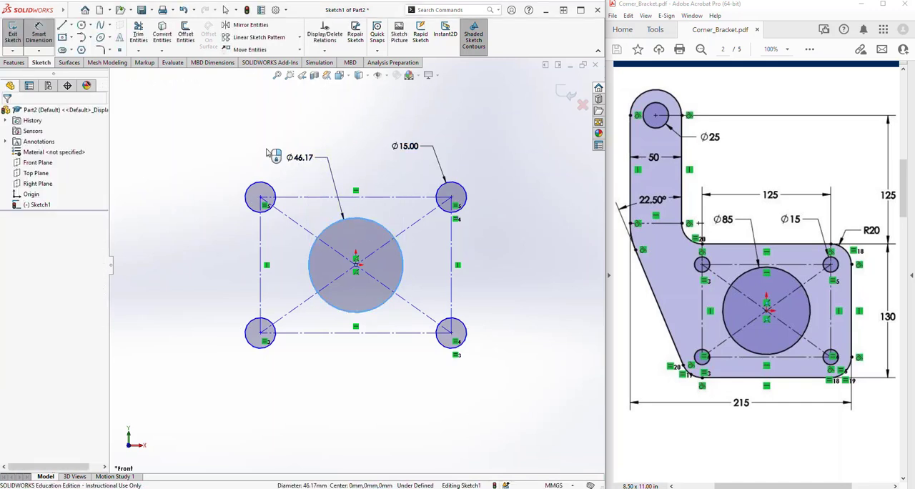
left_click(306, 160)
type("85")
key("Return")
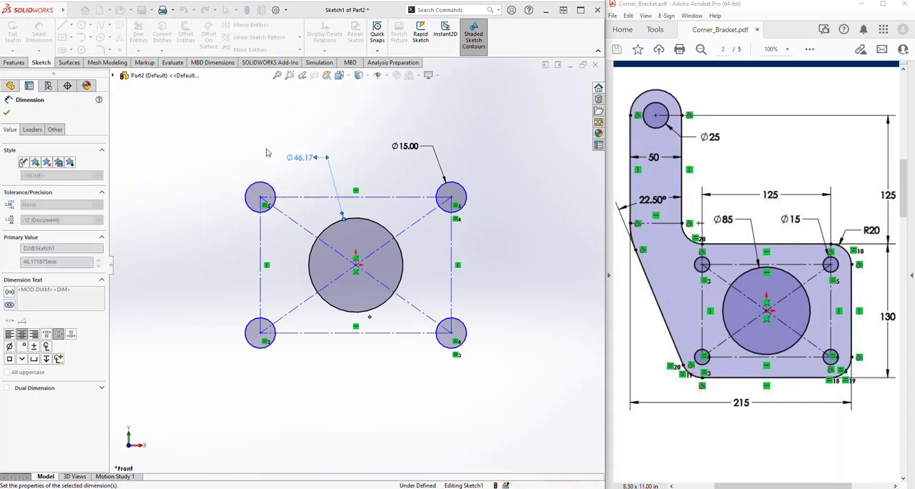
scroll(355, 189, "down", 2)
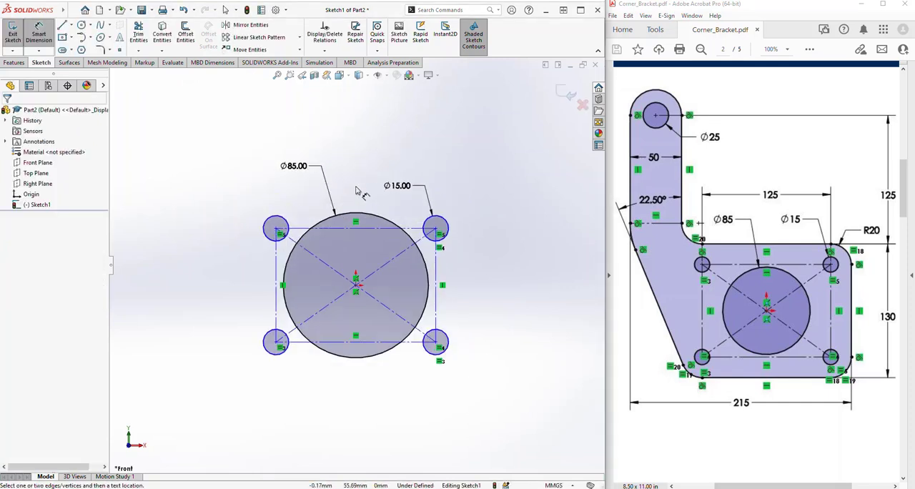
key("Escape")
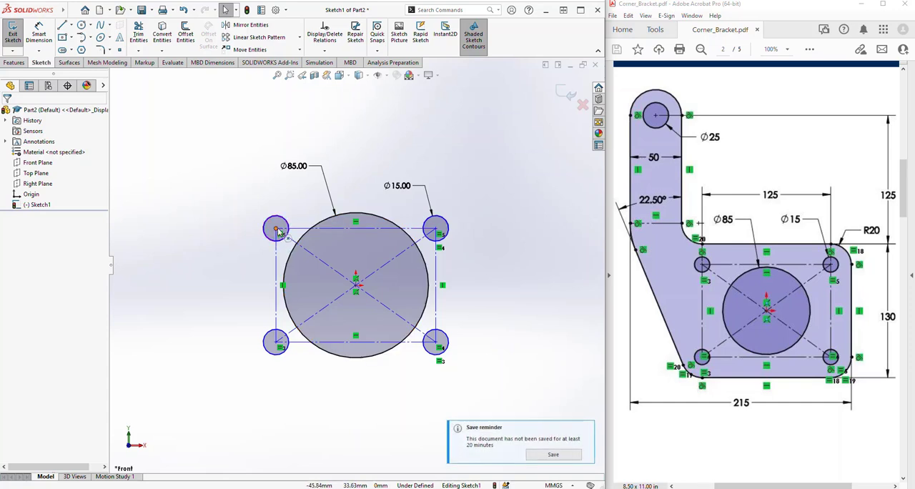
Stretch the construction rectangle from its upper-left corner to about 128 by 94 mm so the small circles clear the large one
left_click_drag(277, 231, 248, 207)
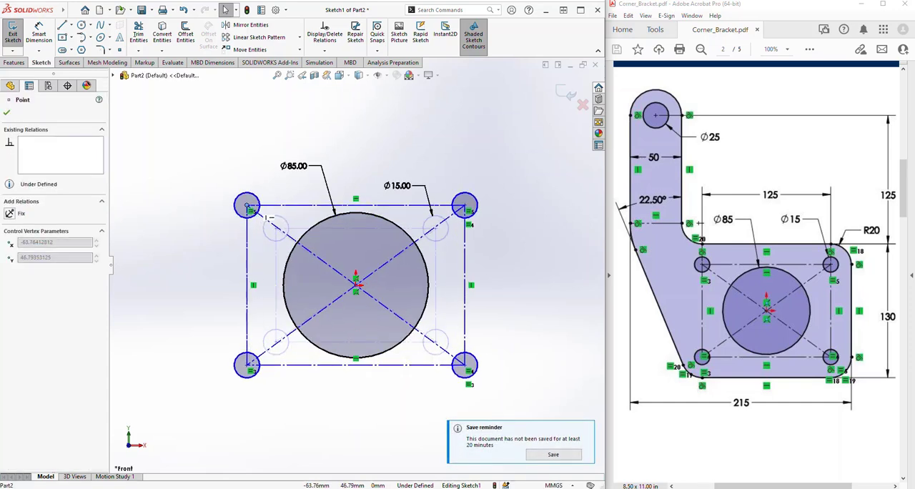
left_click(179, 190)
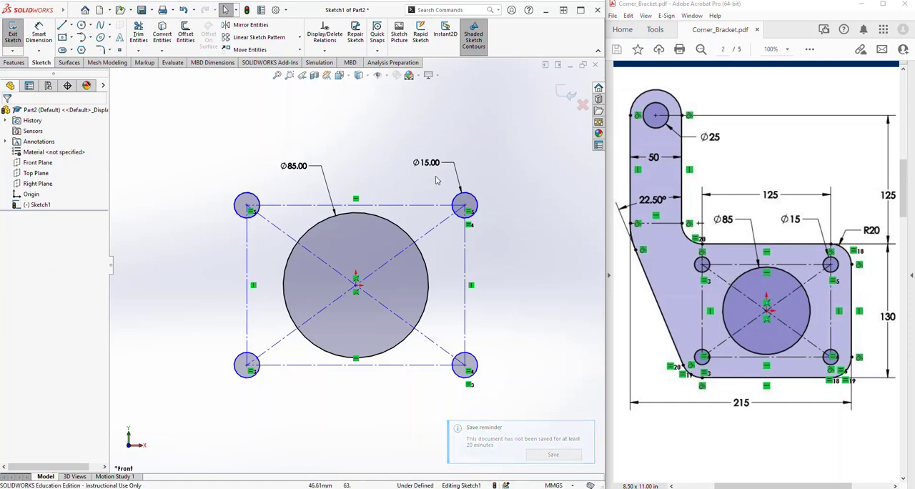
Sketch a horizontal line about 128 mm long below the holes, spanning between the centres of the two lower corner circles
scroll(481, 233, "up", 1)
scroll(397, 276, "down", 1)
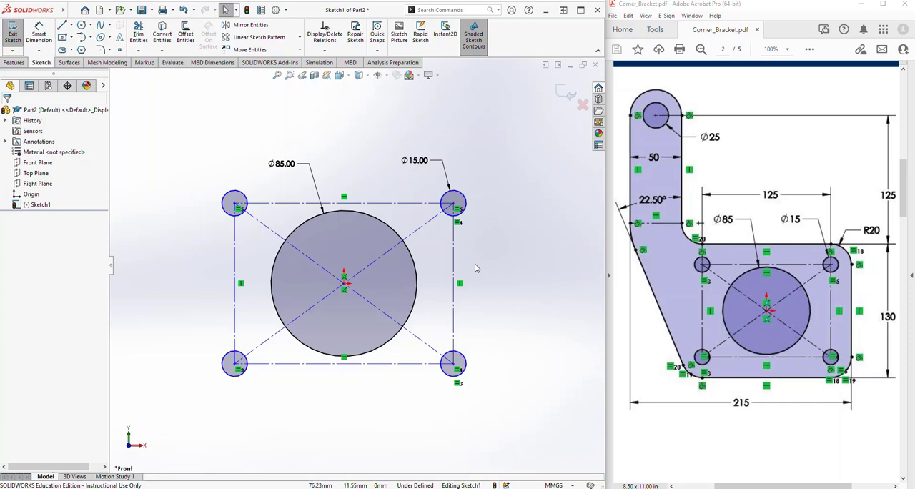
scroll(347, 183, "up", 2)
scroll(346, 176, "down", 2)
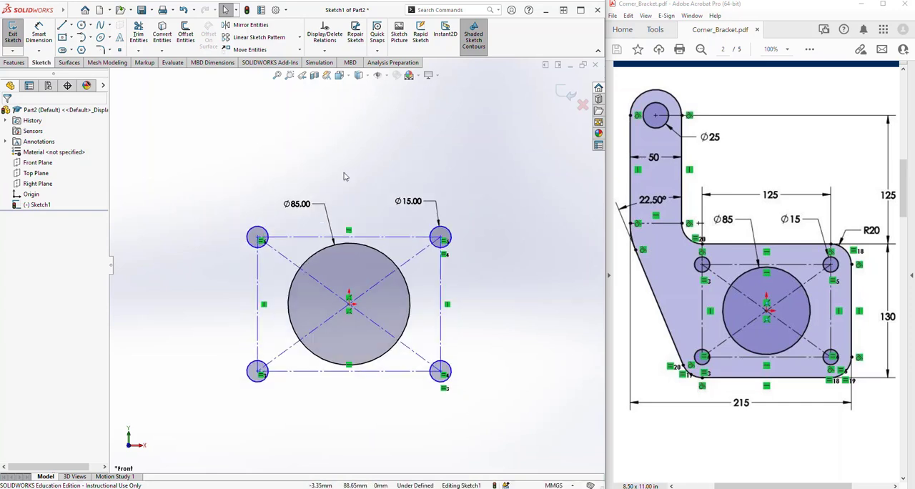
scroll(346, 176, "up", 1)
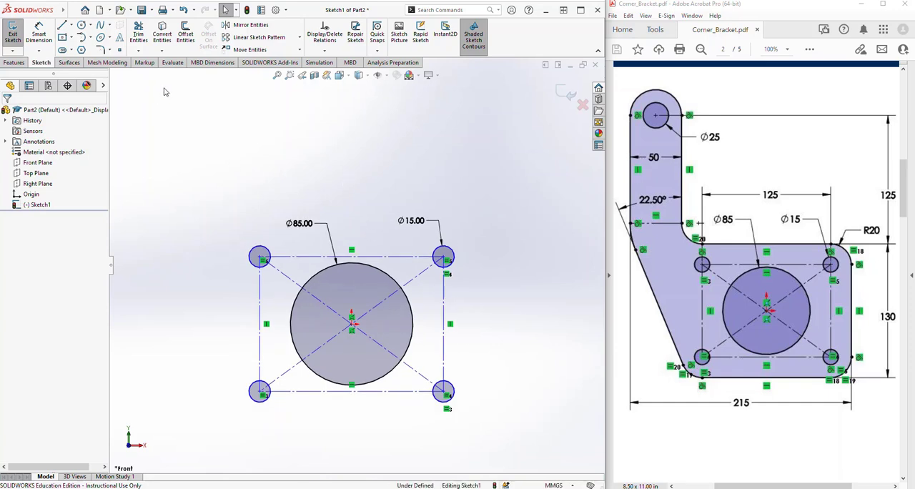
left_click(63, 27)
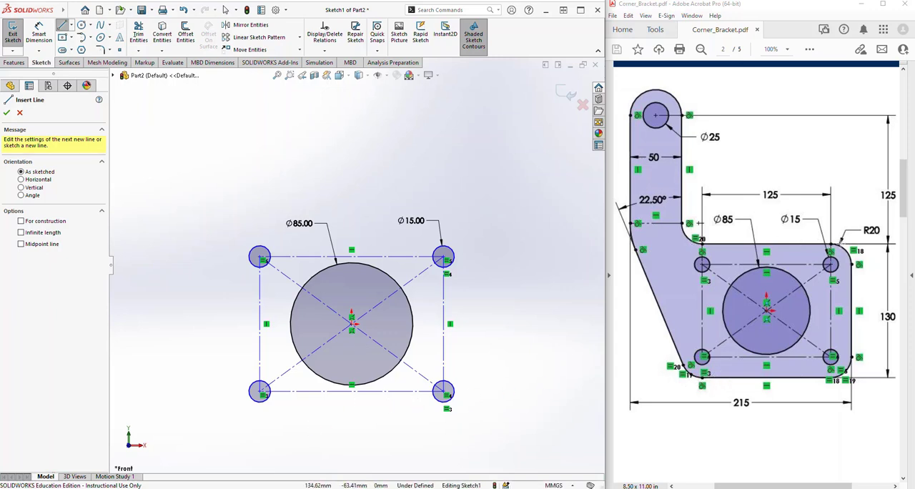
left_click(261, 419)
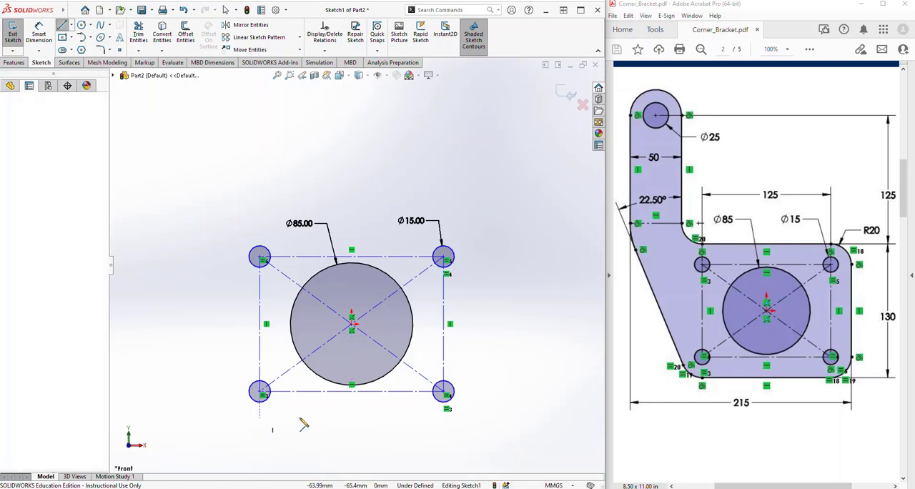
left_click(444, 419)
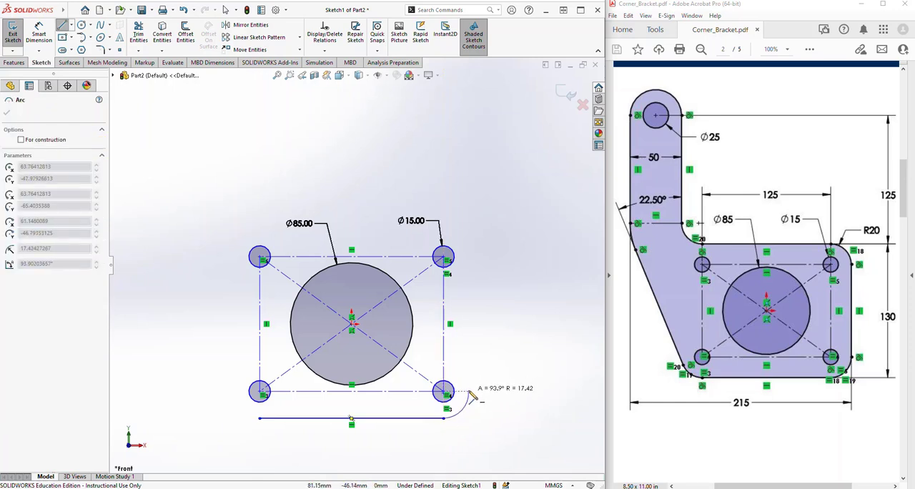
Continue the profile with a lower-right tangent arc, a vertical line about 94 mm long, an upper-right arc and an upper line about 128 mm long
left_click(468, 392)
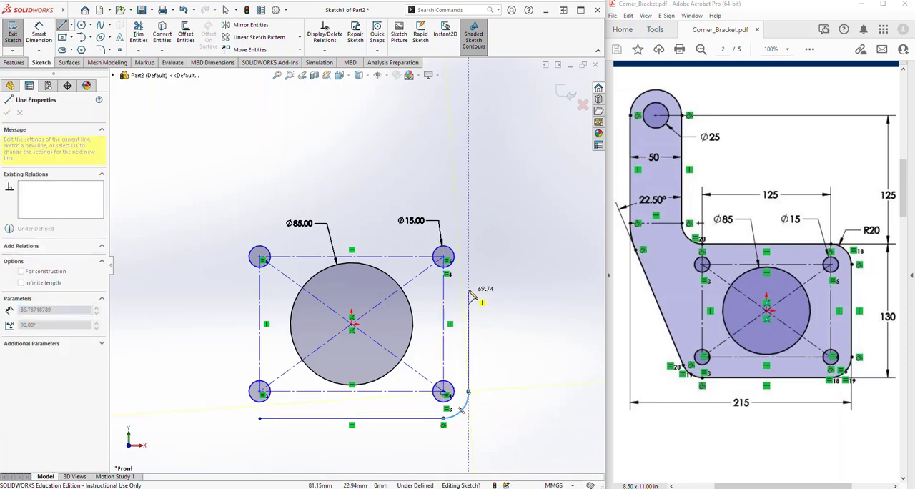
left_click(469, 257)
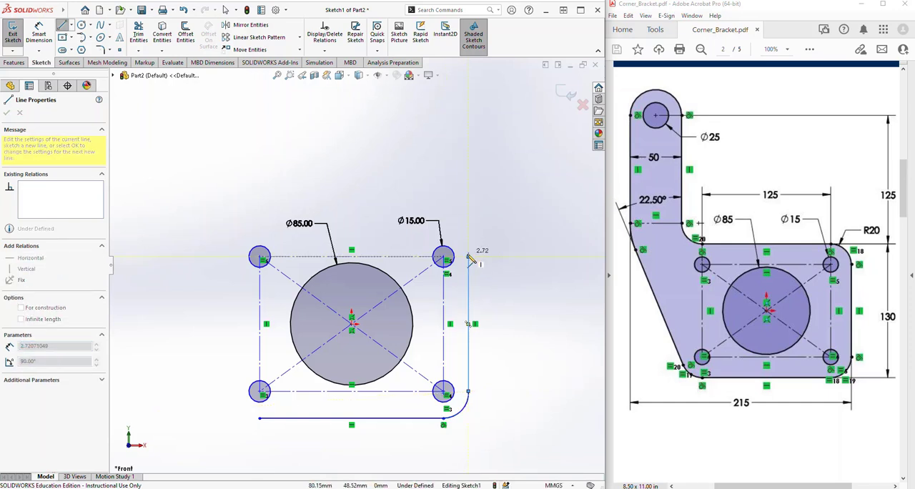
left_click(444, 228)
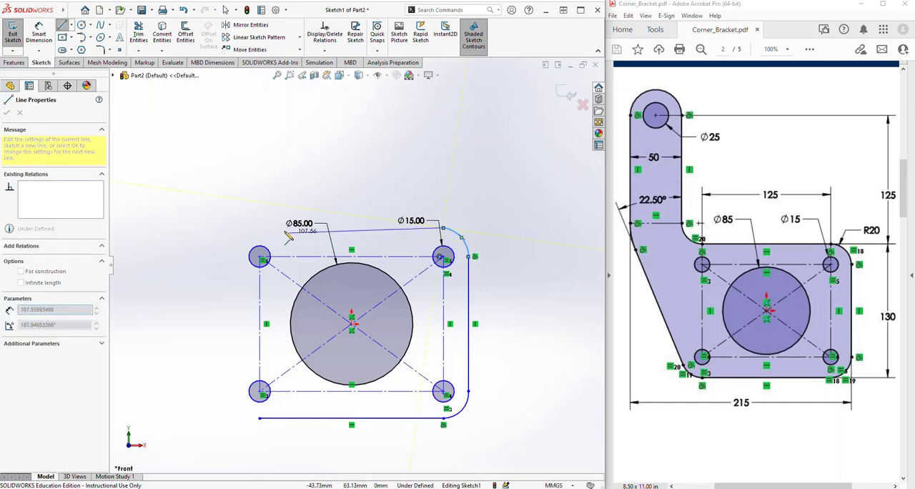
left_click(261, 229)
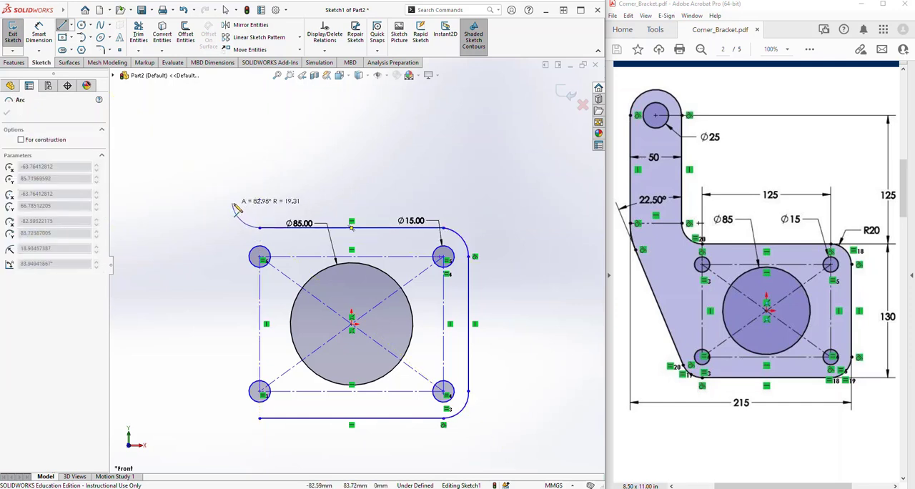
Sketch the inner corner arc, the arm's inner vertical line about 66 mm long, and the semicircular arm end about 49 mm wide
left_click(234, 203)
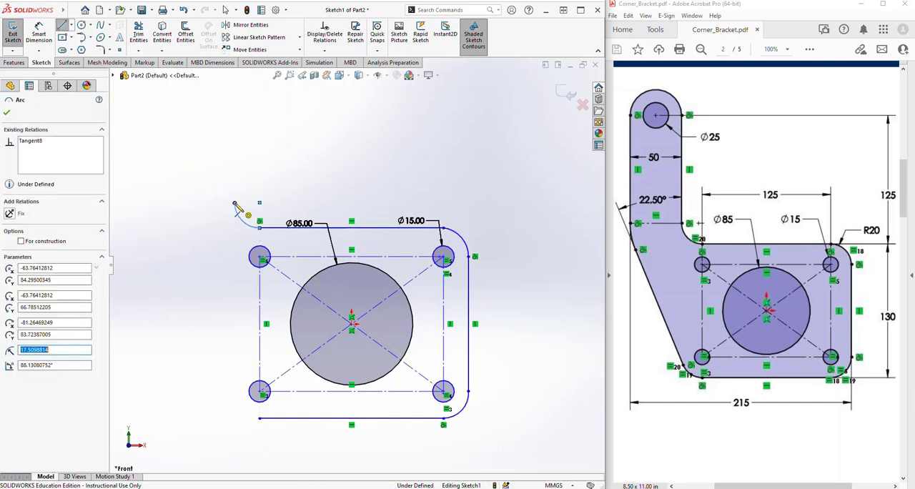
left_click(234, 107)
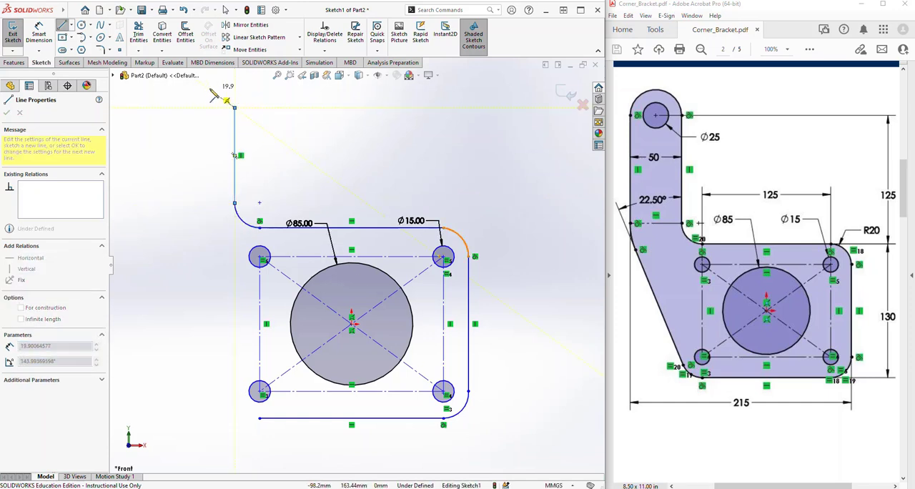
left_click(166, 107)
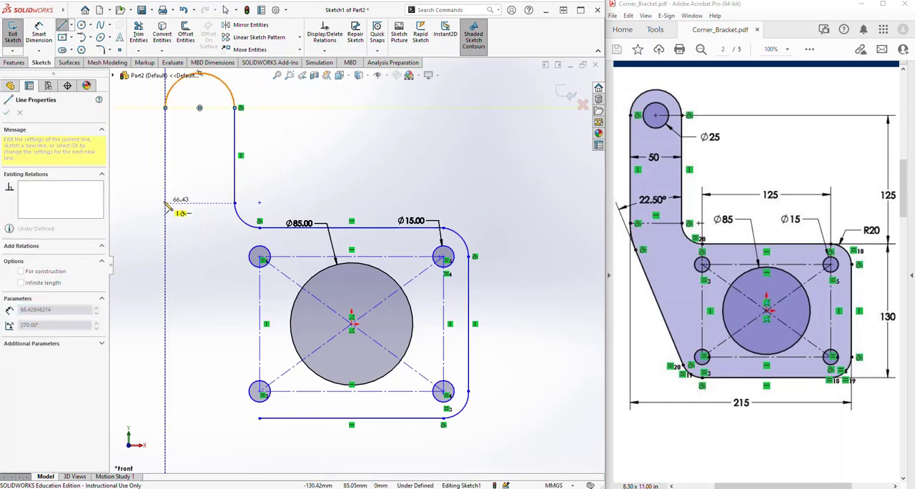
Close the profile with the arm's outer vertical line about 66 mm long, a tangent arc, a slanted line and a lower-left corner arc
double_click(165, 205)
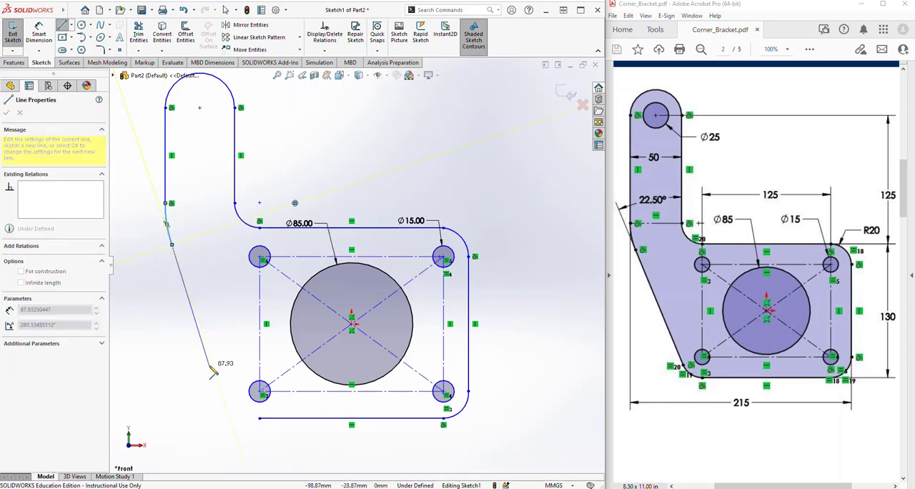
left_click(225, 406)
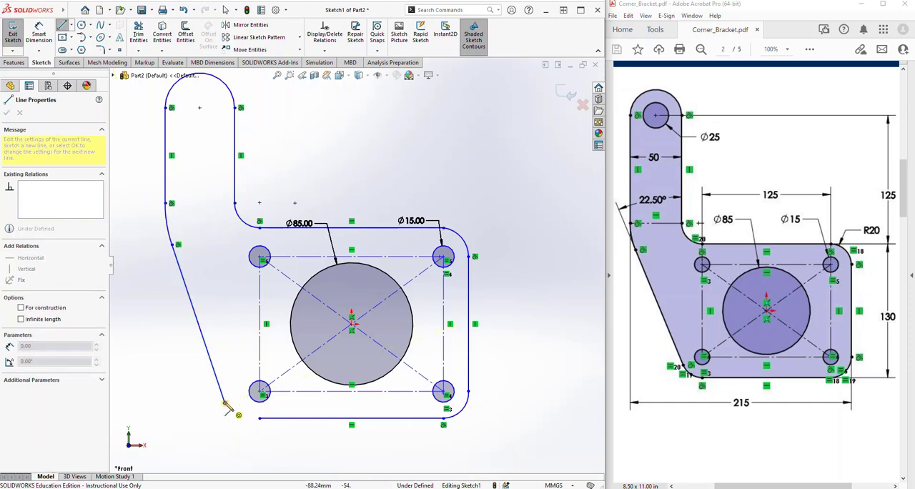
left_click(259, 419)
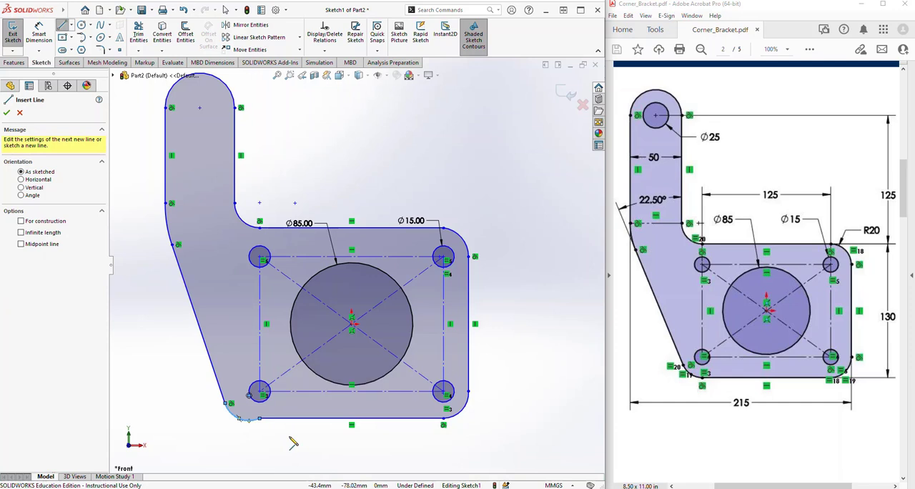
key("Escape")
key("f")
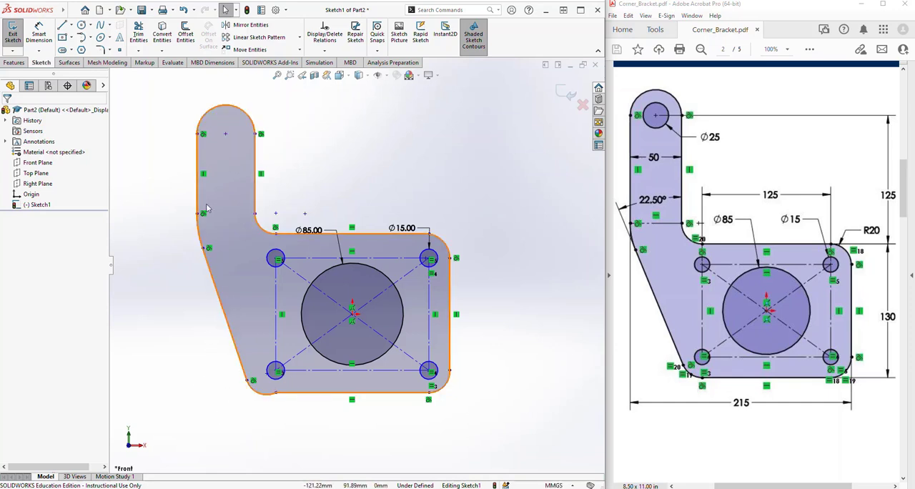
Sketch a circle about 20 mm in diameter concentric with the arm's rounded upper end
left_click(80, 25)
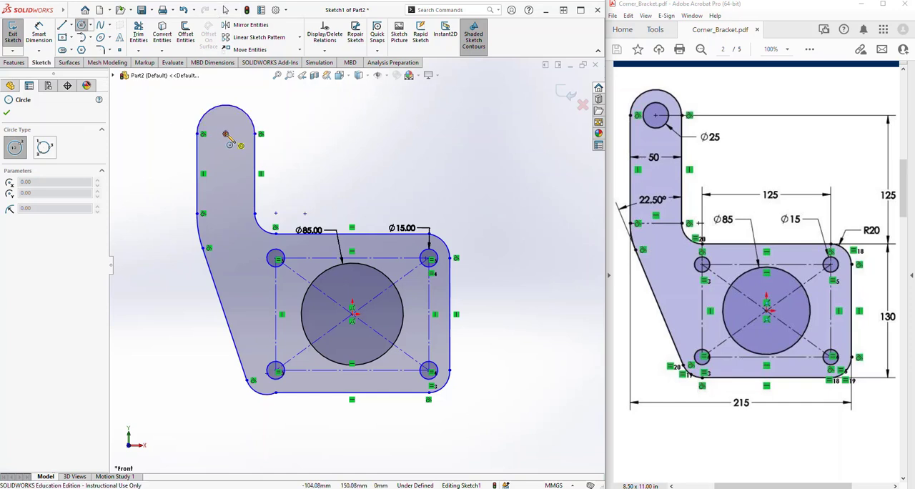
left_click(226, 133)
left_click(225, 144)
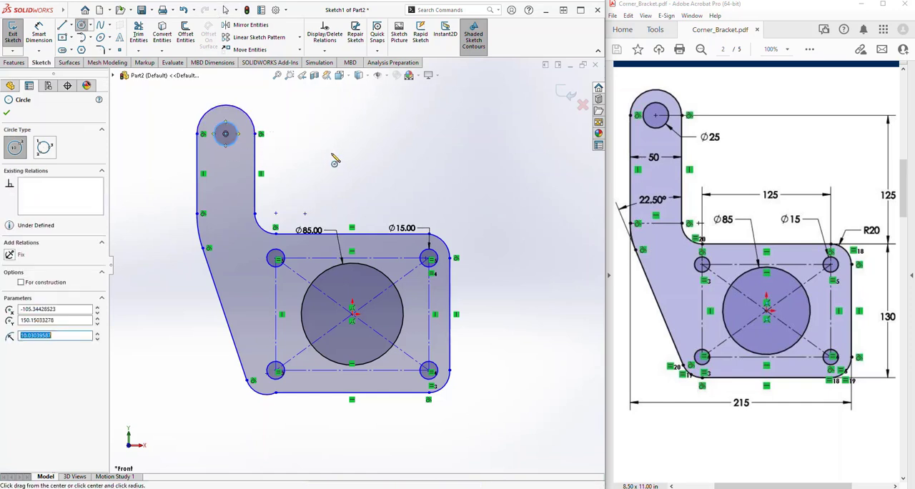
key("Escape")
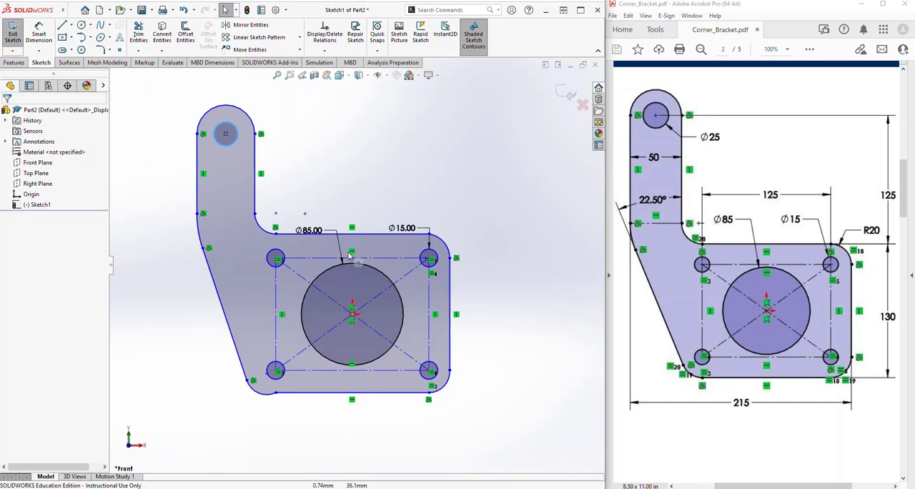
left_click(228, 202)
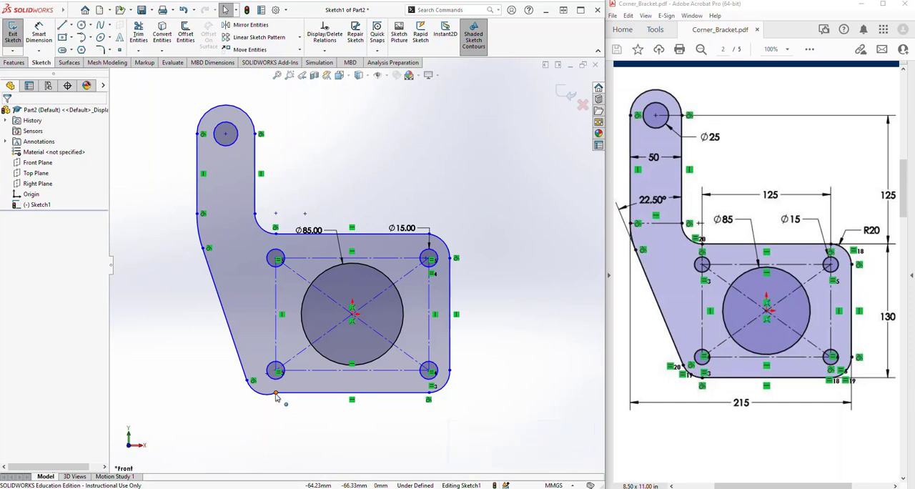
Add tangent relations at the line-arc junctions of the lower-left, lower-right, upper-right and inner corners of the profile
left_click(276, 393)
left_click(303, 351)
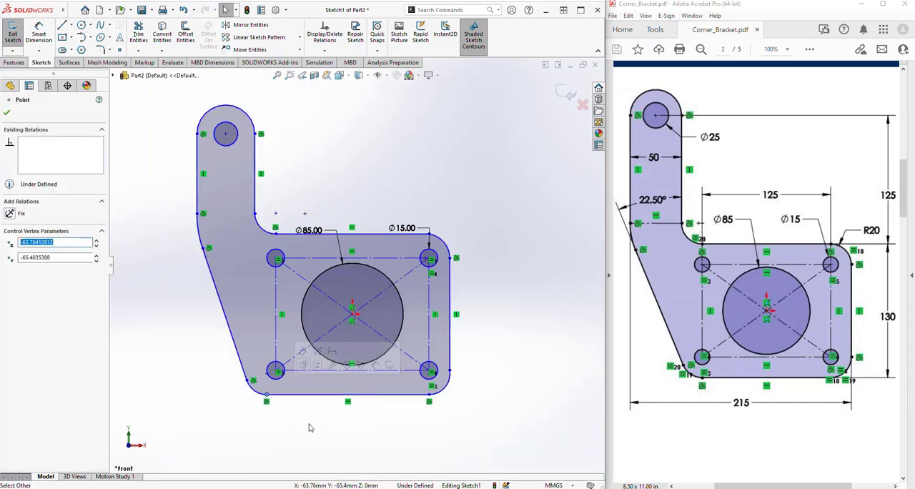
left_click(308, 424)
left_click(450, 370)
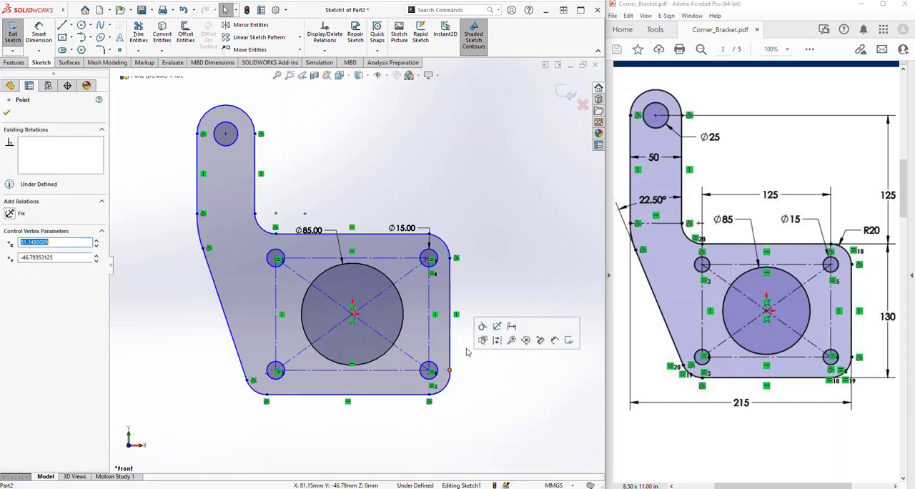
left_click(483, 328)
left_click(430, 236)
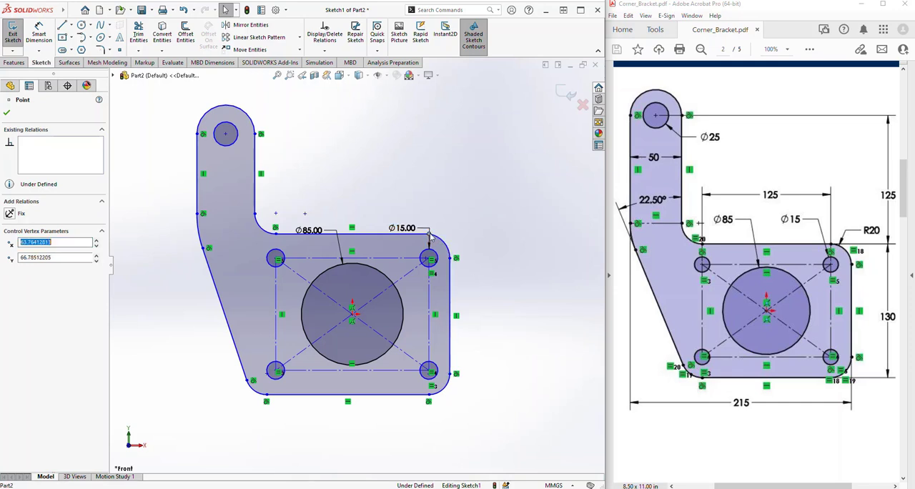
left_click(472, 206)
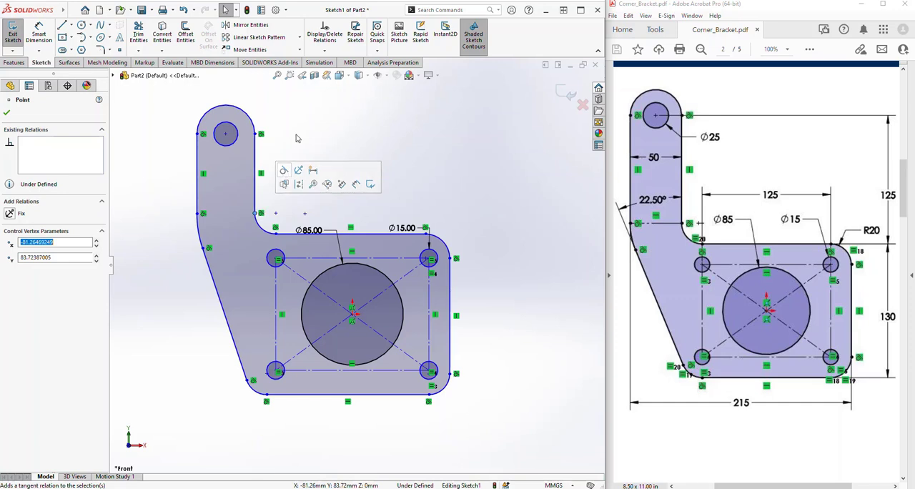
left_click(268, 140)
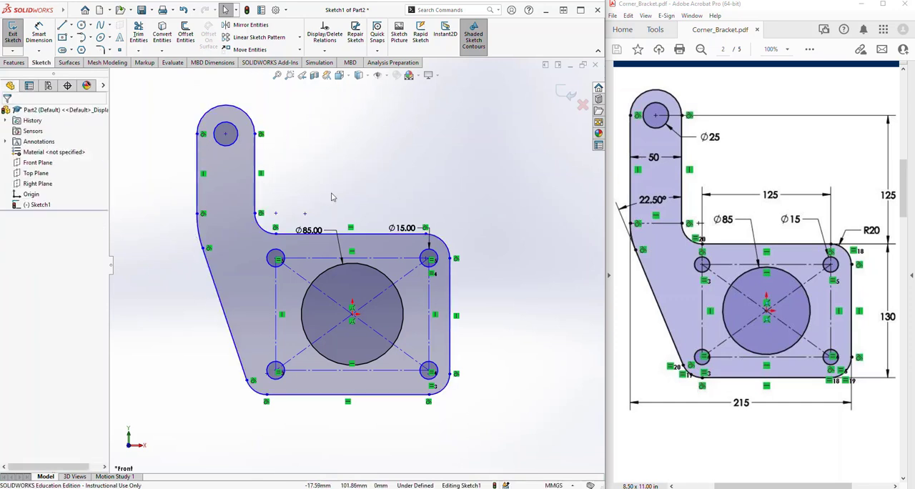
Move the 85 mm and 15 mm diameter dimension labels above the plate's upper edge
left_click_drag(303, 218, 302, 206)
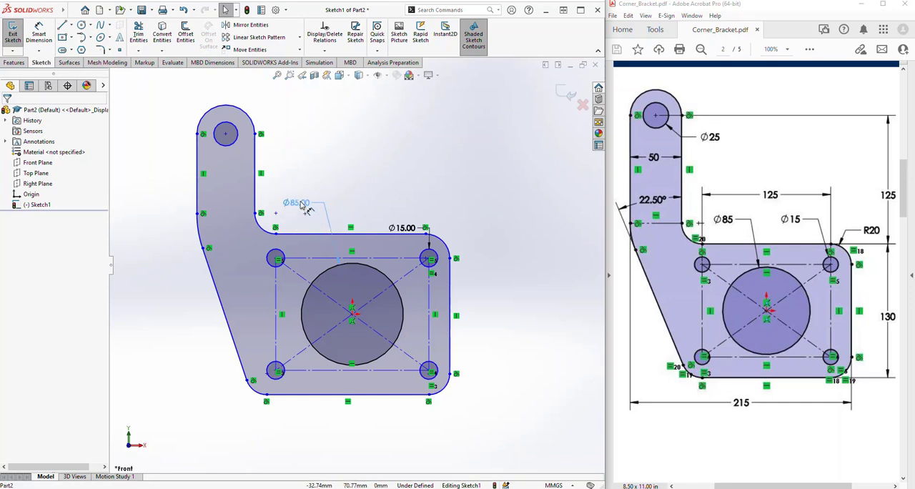
left_click_drag(405, 228, 381, 206)
left_click(336, 163)
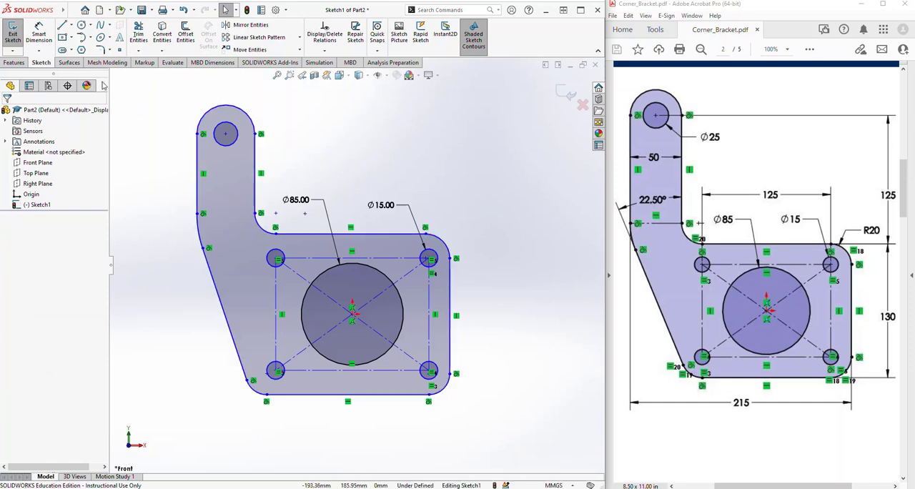
Dimension the construction rectangle's upper side between the corner circles as 125 mm
left_click(47, 33)
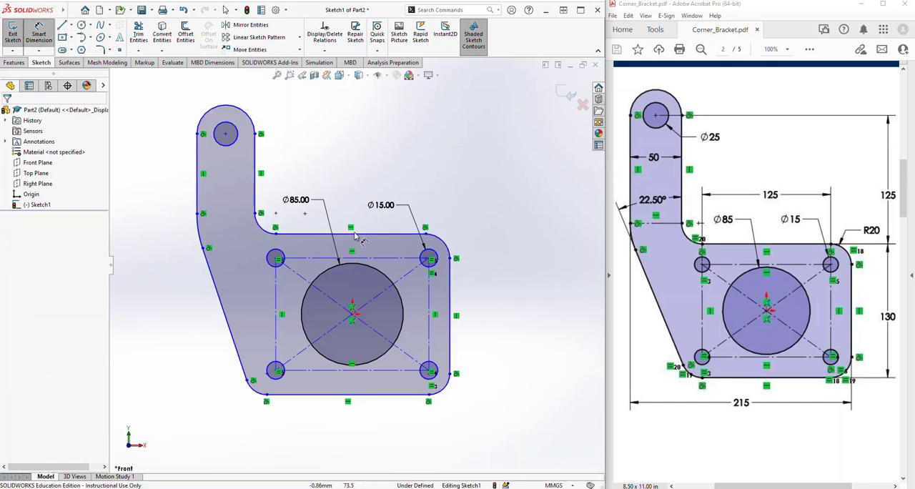
left_click(357, 206)
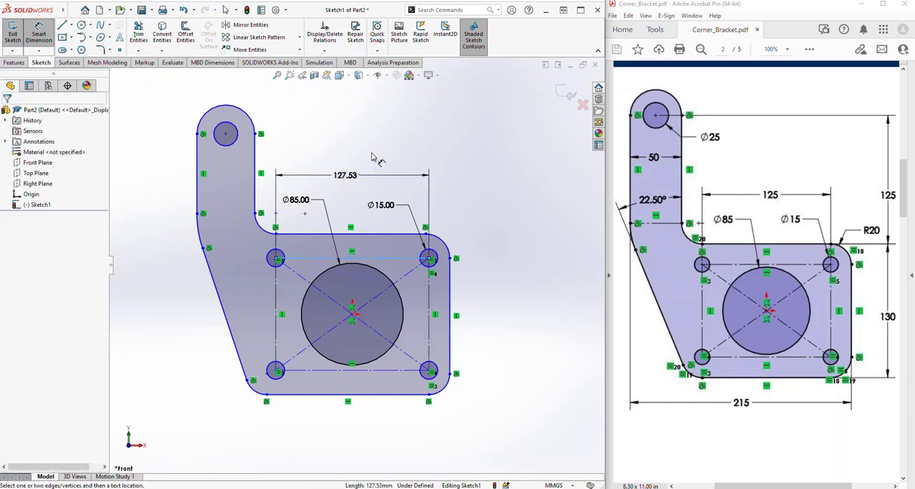
left_click(504, 187)
type("125")
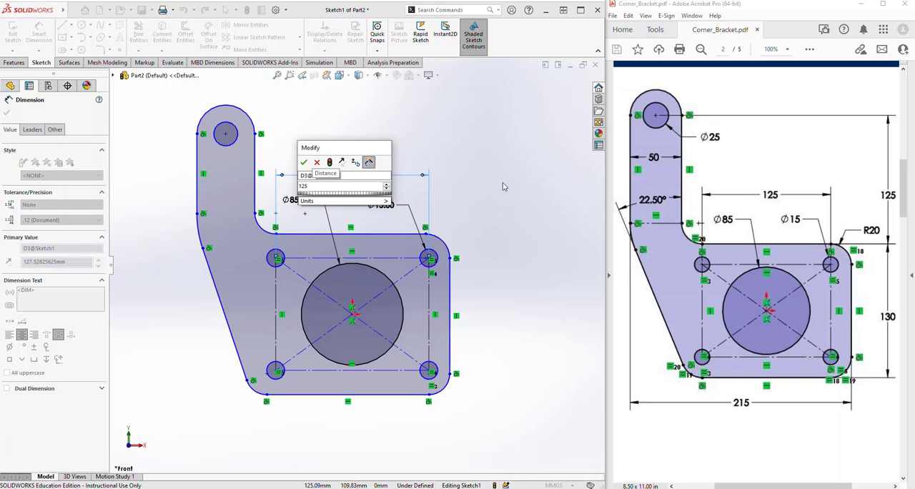
key("Return")
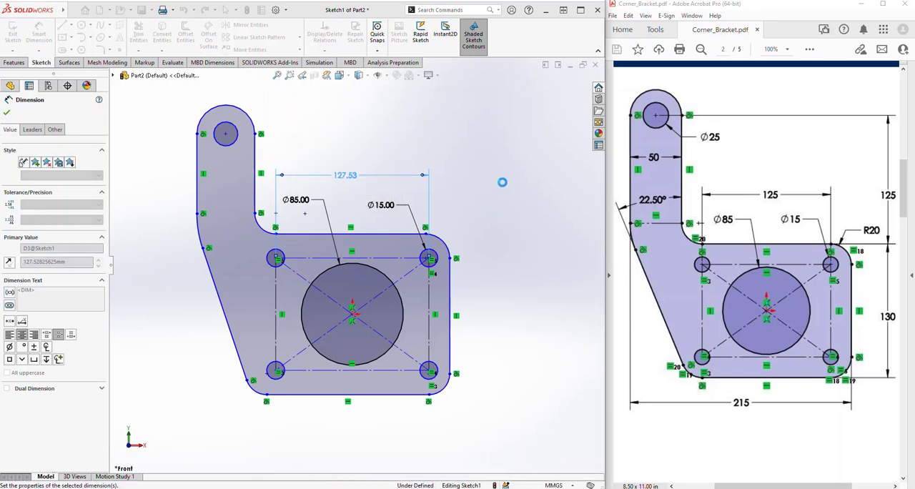
Dimension the plate height between its upper and lower horizontal edges as 130 mm
left_click(392, 237)
left_click(392, 393)
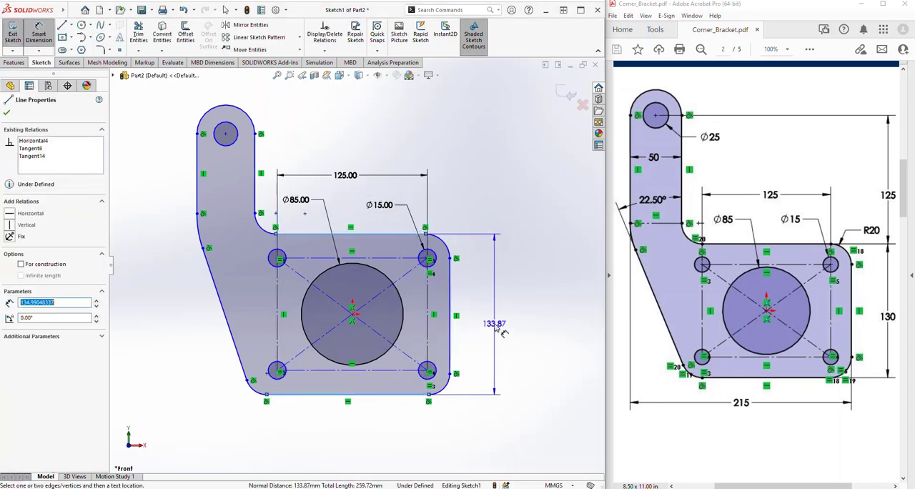
left_click(501, 379)
type("130")
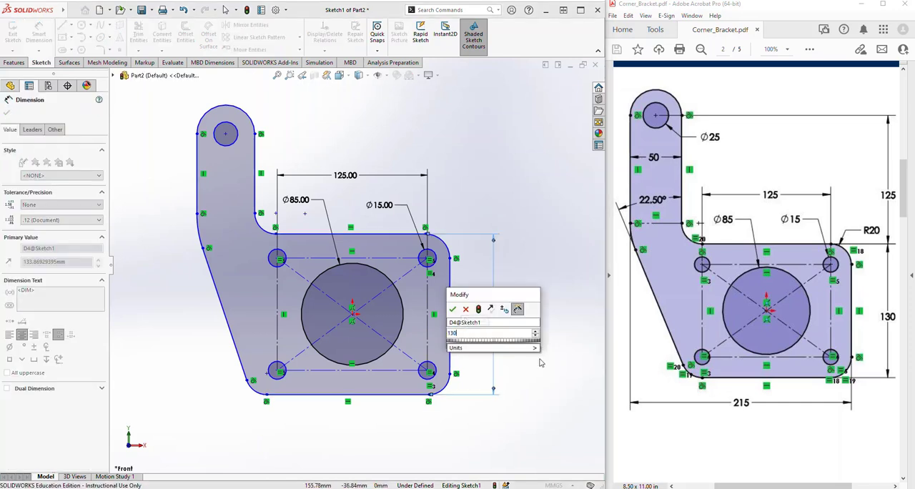
key("Return")
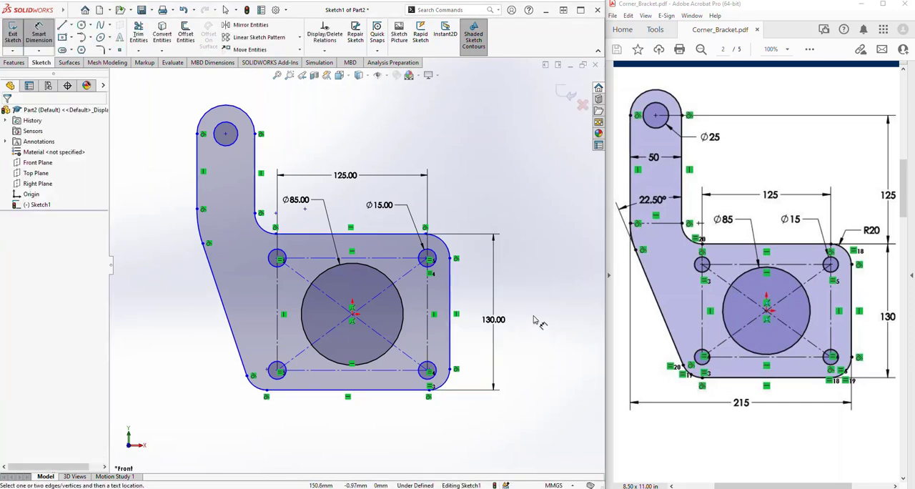
Dimension the vertical distance from the plate's upper edge to the arm circle's centre as 125 mm
left_click(392, 236)
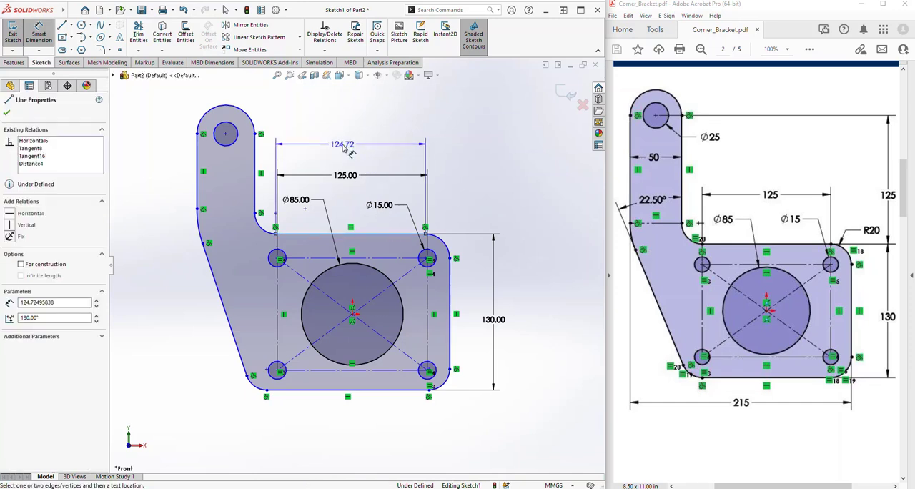
left_click(225, 133)
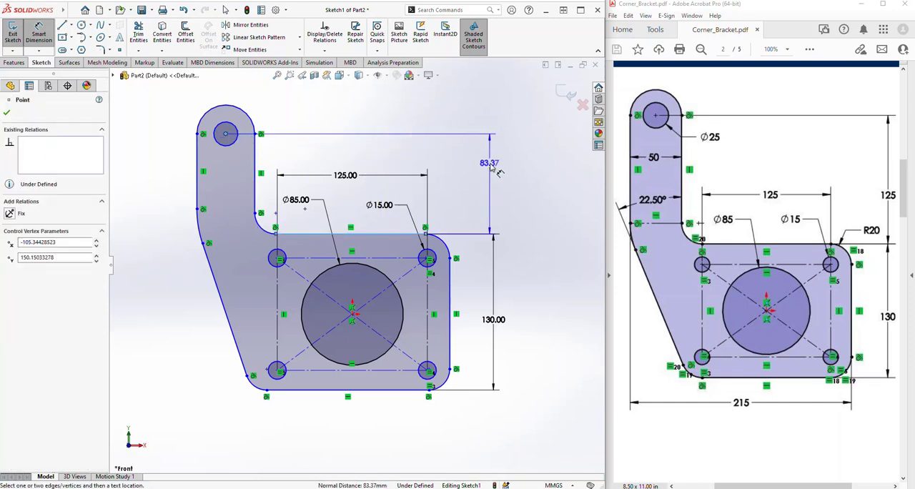
left_click(533, 193)
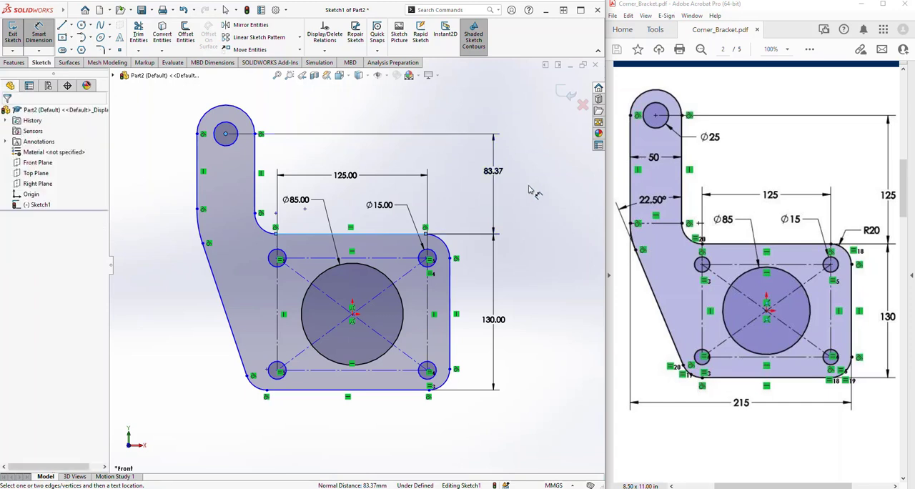
type("125")
key("Return")
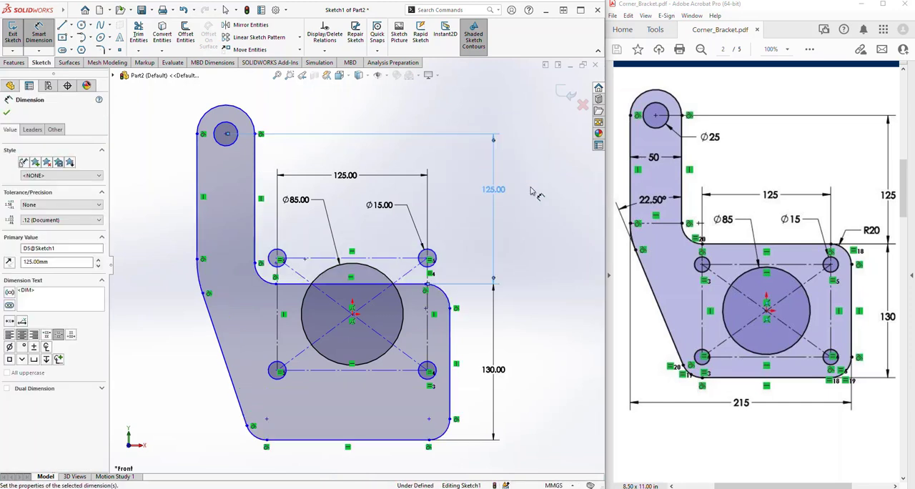
scroll(531, 212, "up", 1)
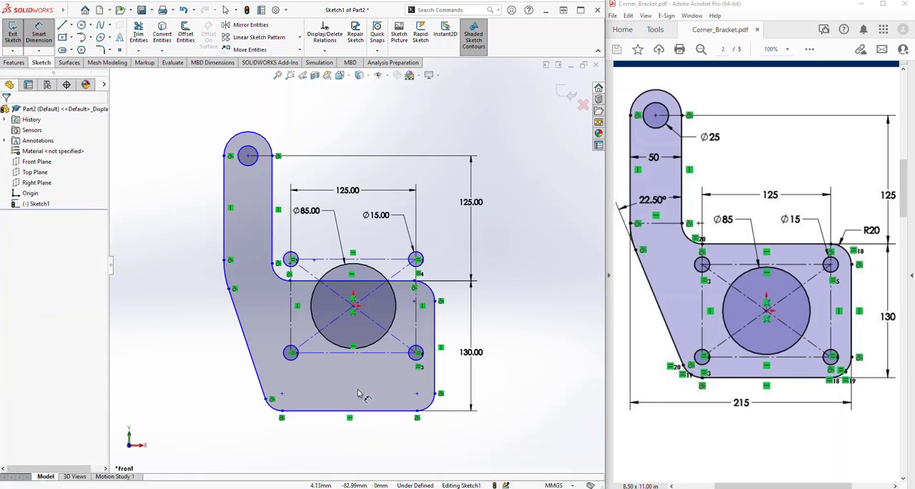
key("Escape")
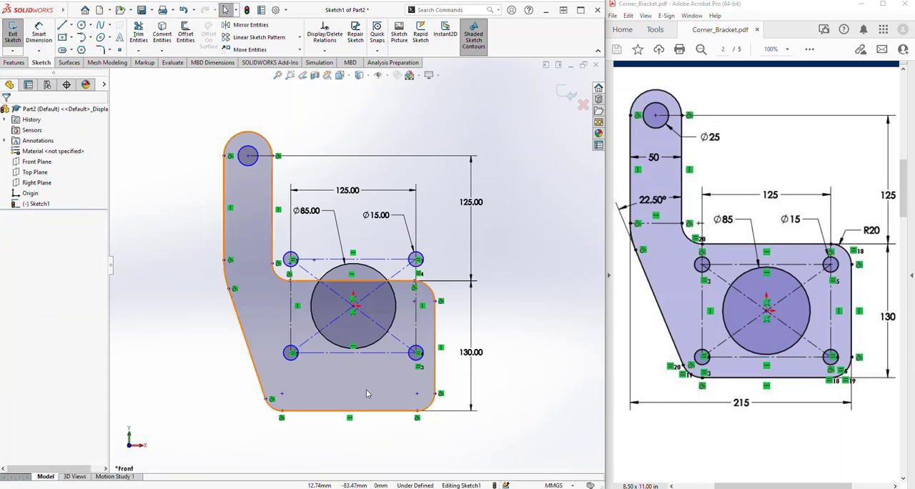
Move the outer profile up so the plate outline surrounds all four corner circles
mouse_move(366, 389)
left_mouse_down()
mouse_move(367, 365)
mouse_move(354, 369)
mouse_move(378, 369)
mouse_move(368, 361)
mouse_move(376, 355)
left_mouse_up()
left_click(373, 432)
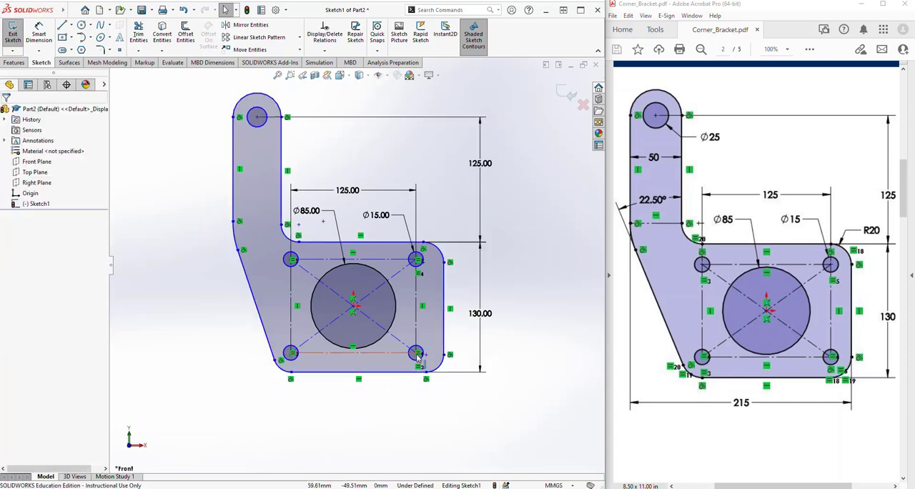
Make the centre of the plate's upper-right corner arc coincident with the centre of the neighbouring corner circle
scroll(414, 351, "down", 2)
scroll(404, 209, "down", 2)
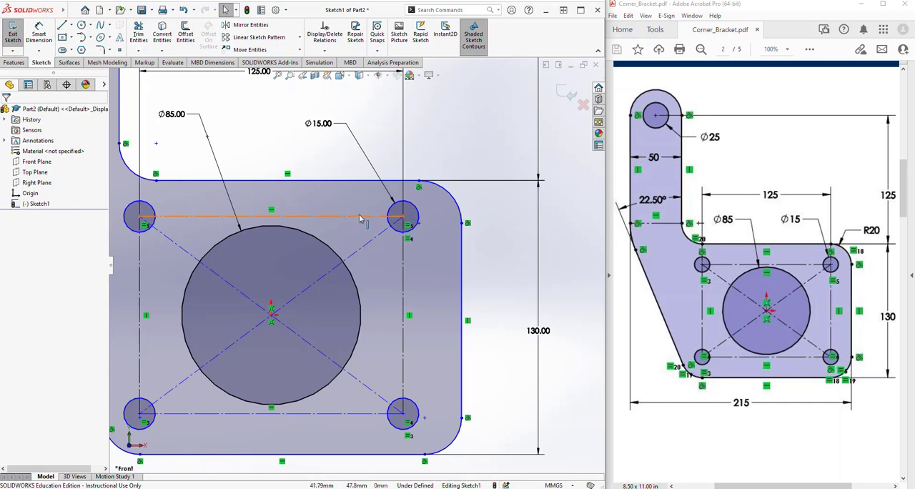
left_click(420, 225)
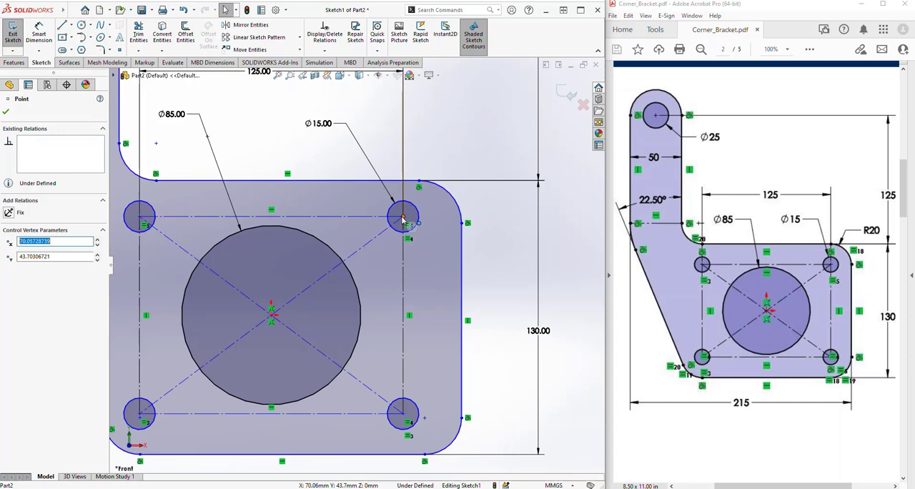
left_click(402, 218, "ctrl")
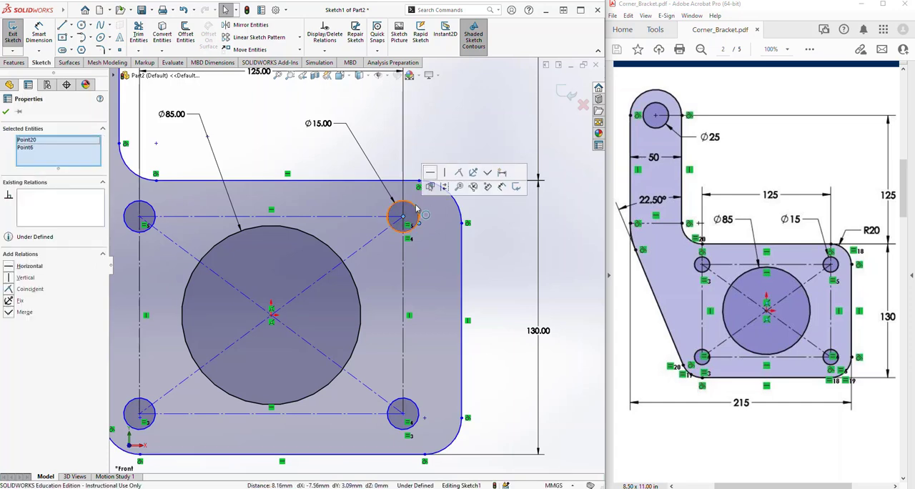
left_click(459, 175)
left_click(498, 242)
Make the centre of the plate's lower-right corner arc coincident with the lower-right corner circle's centre
scroll(368, 348, "up", 2)
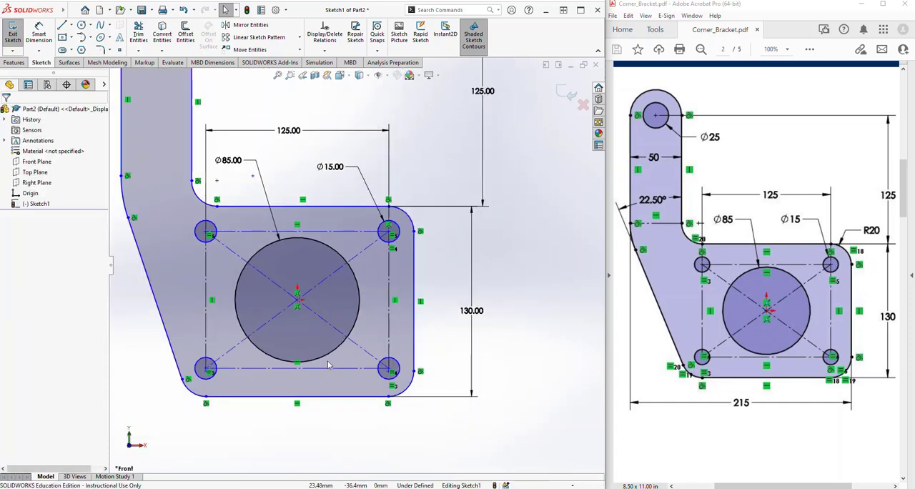
scroll(328, 365, "down", 4)
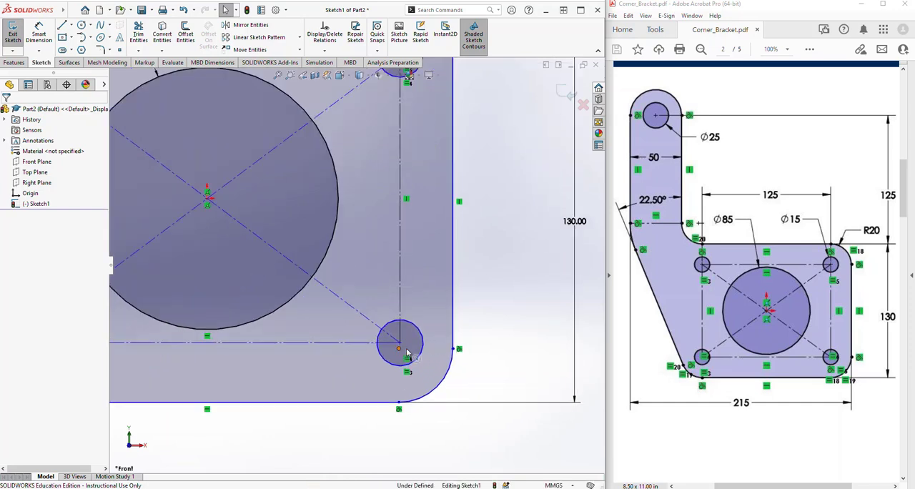
left_click(399, 348)
left_click(400, 349, "ctrl")
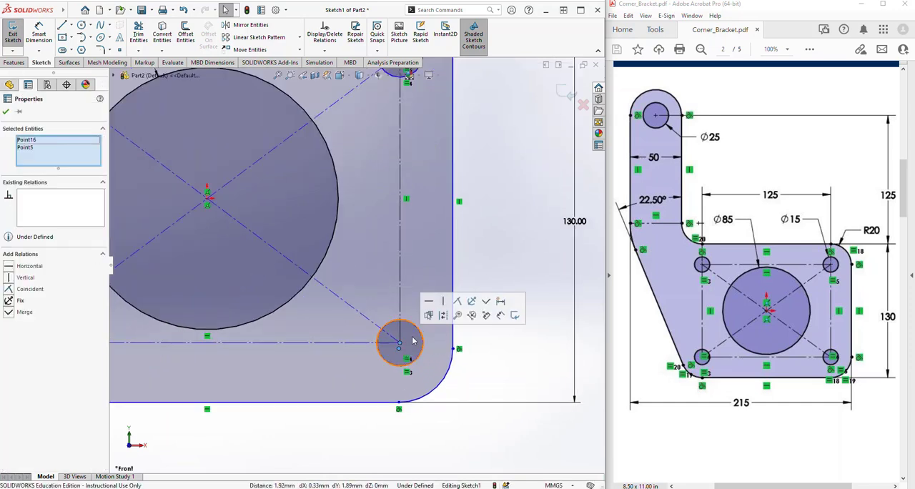
left_click(456, 301)
left_click(491, 439)
Make the centre of the plate's lower-left corner arc coincident with the lower-left corner circle's centre
scroll(501, 414, "up", 3)
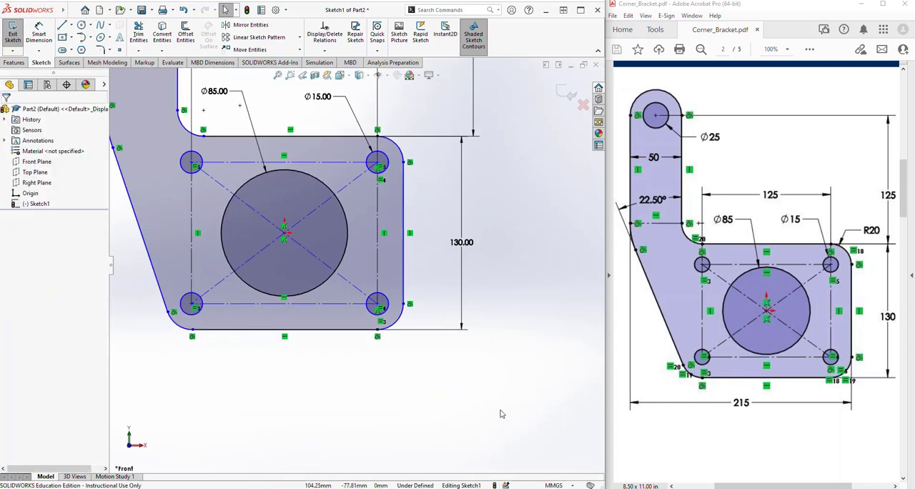
scroll(181, 291, "down", 5)
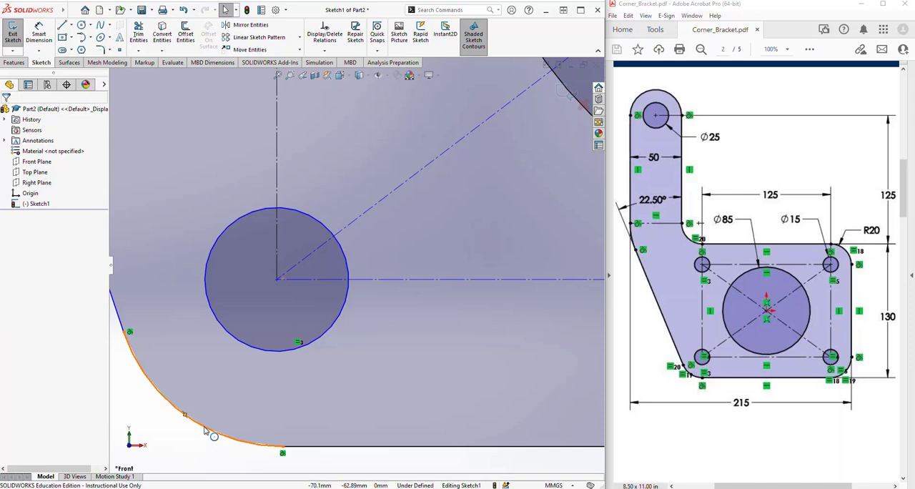
left_click(284, 279)
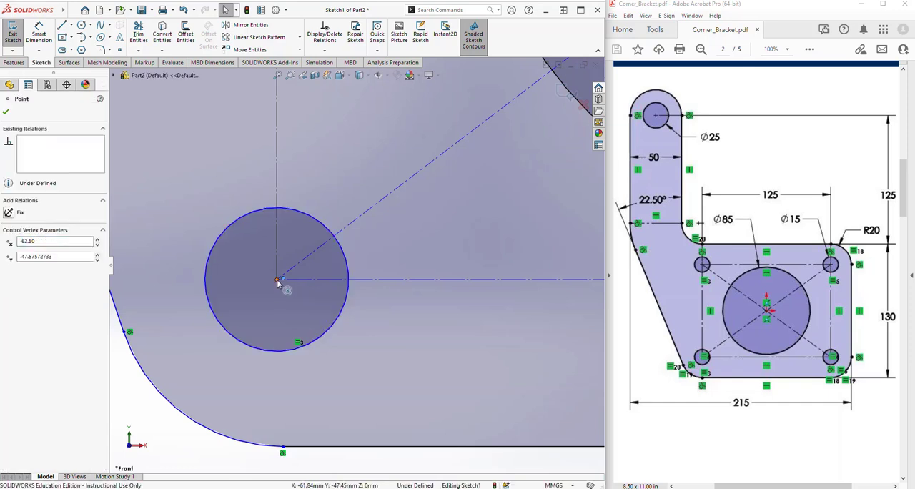
left_click(277, 280, "ctrl")
left_click(335, 239)
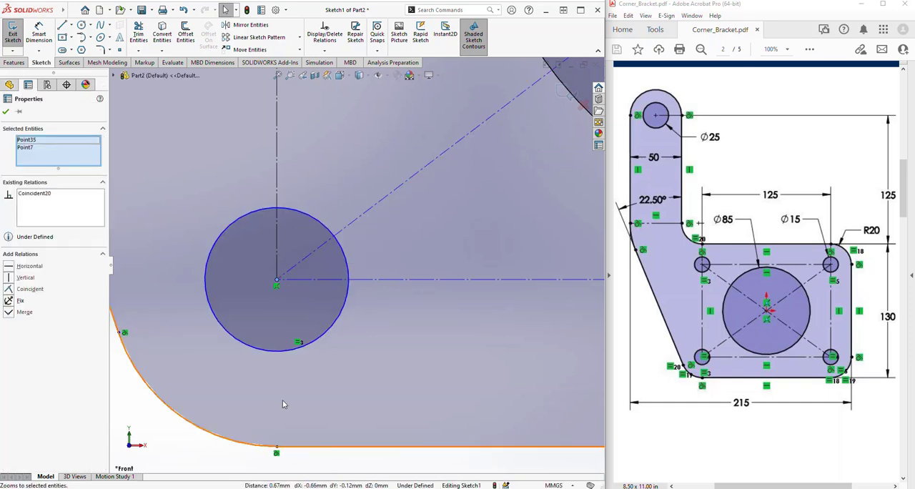
scroll(265, 376, "up", 5)
left_click(264, 376)
scroll(265, 362, "up", 6)
scroll(463, 192, "up", 3)
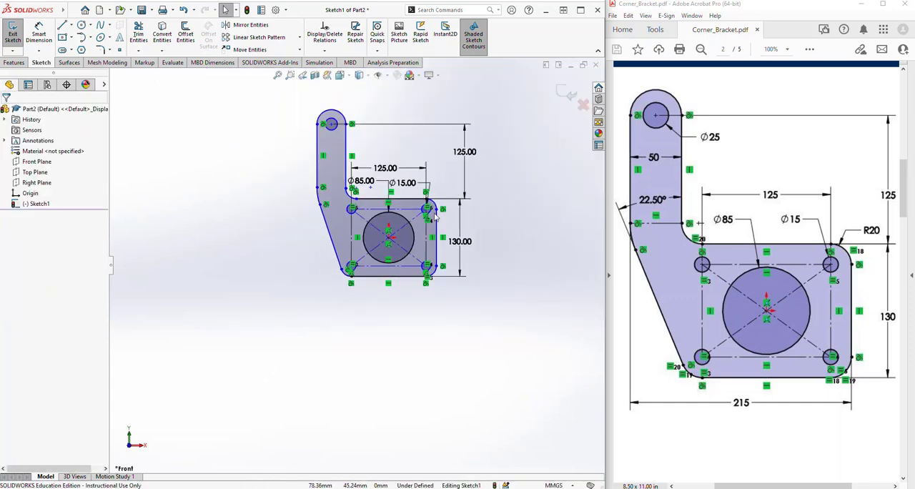
scroll(434, 214, "down", 3)
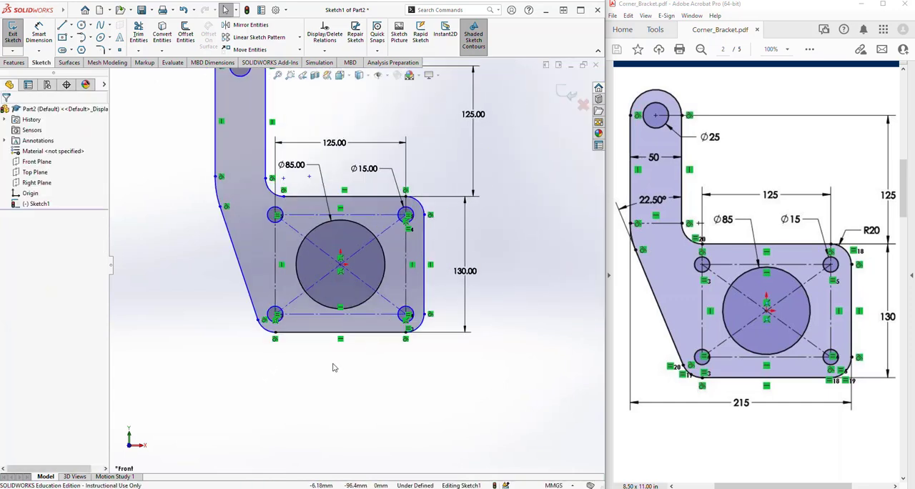
scroll(323, 301, "up", 3)
scroll(320, 288, "down", 5)
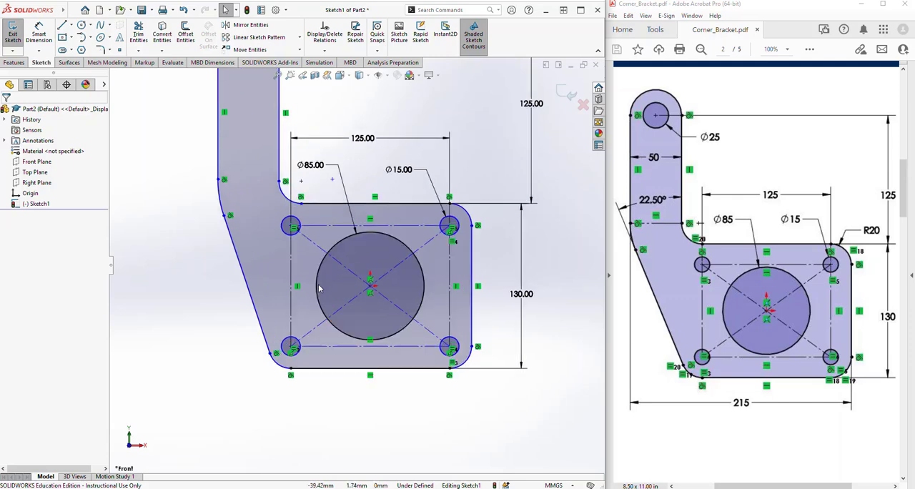
scroll(306, 186, "down", 3)
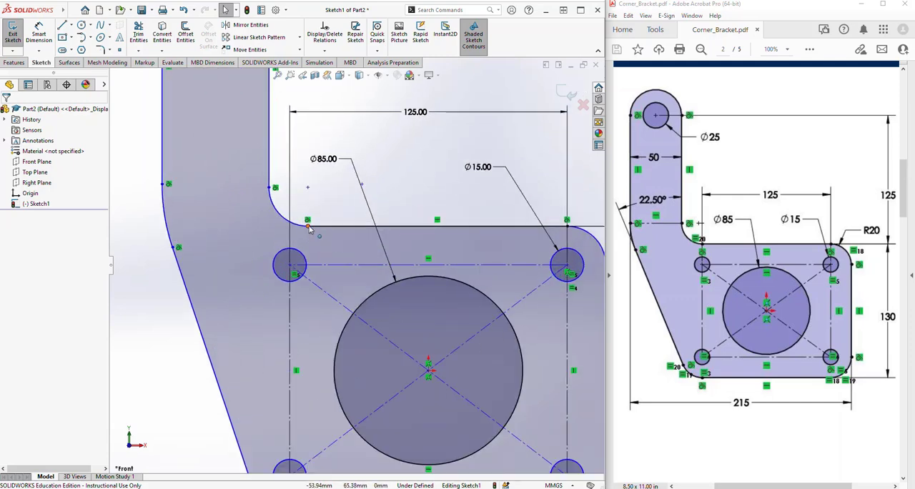
scroll(331, 221, "up", 4)
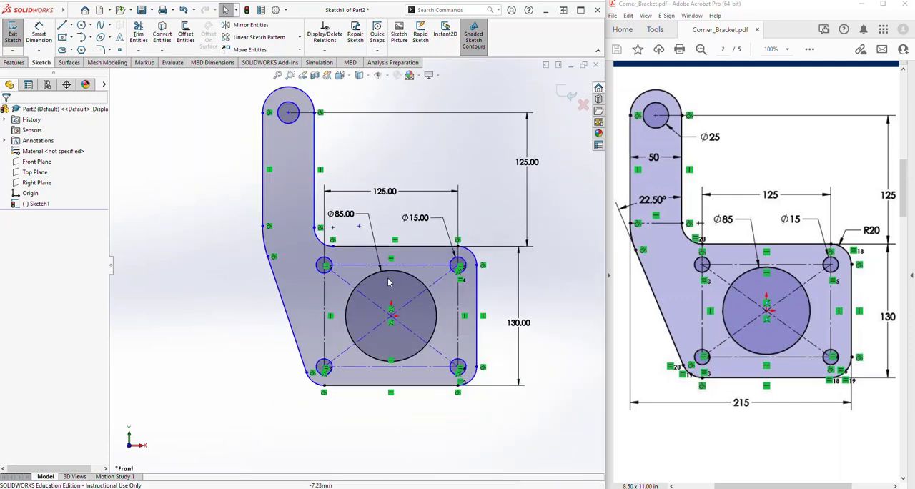
Add an Equal relation to the three plate corner arcs and the inner arc joining the arm to the plate
scroll(409, 302, "down", 2)
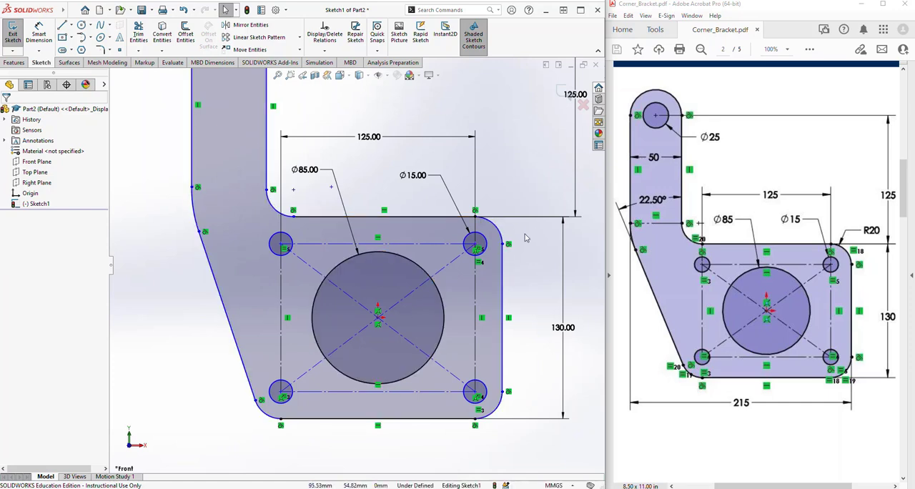
left_click(276, 213)
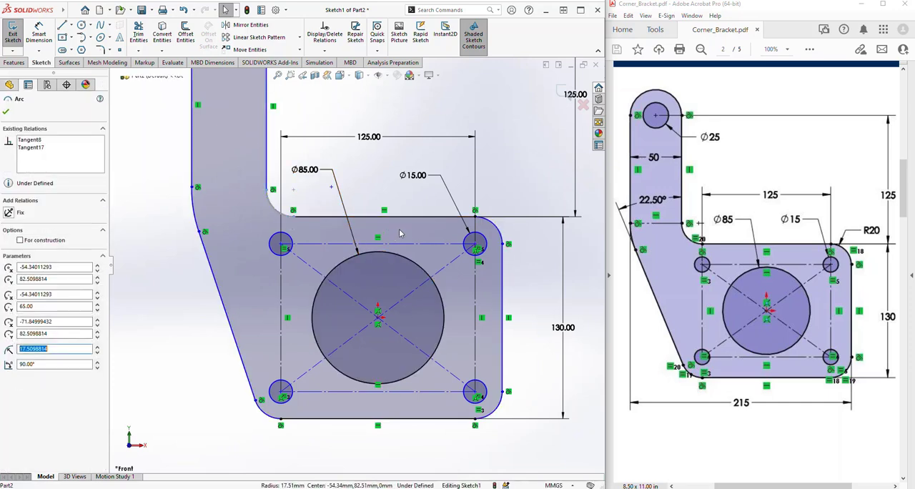
left_click(495, 225, "ctrl")
left_click(501, 412, "ctrl")
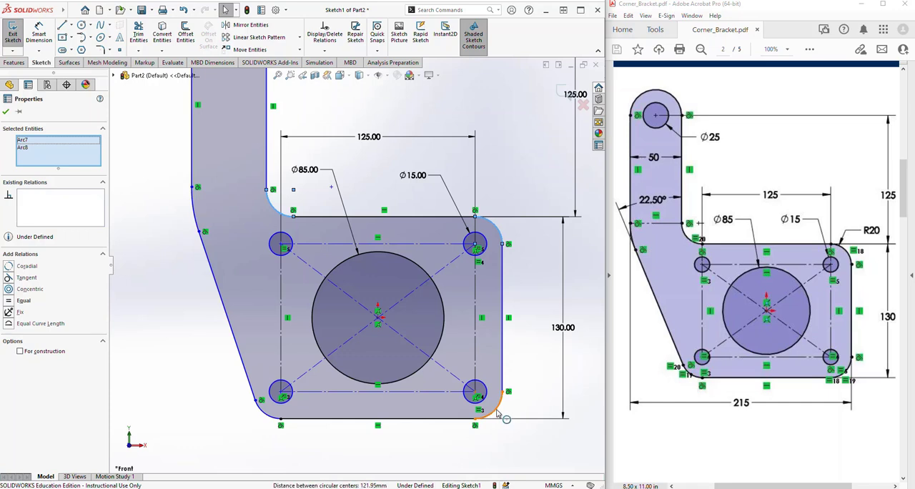
left_click(266, 418, "ctrl")
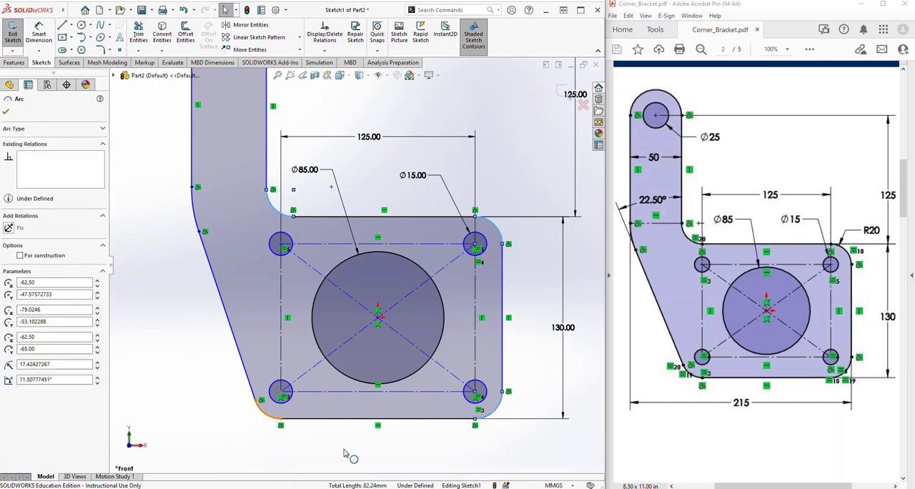
left_click(325, 374)
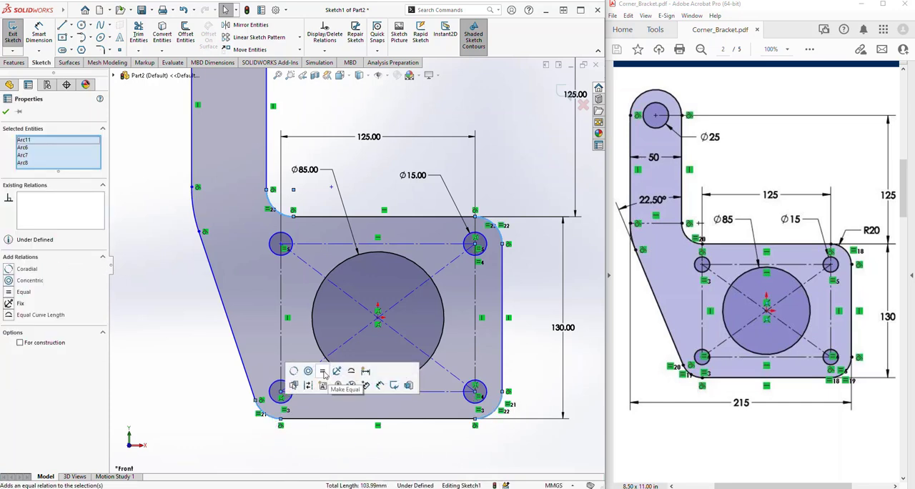
left_click(339, 454)
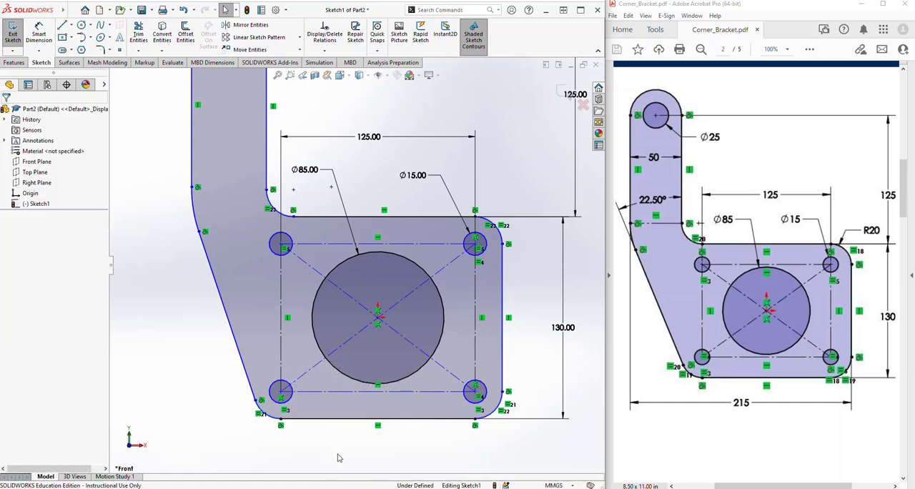
Dimension the plate's upper-right corner arc with a 20 mm radius
left_click(39, 34)
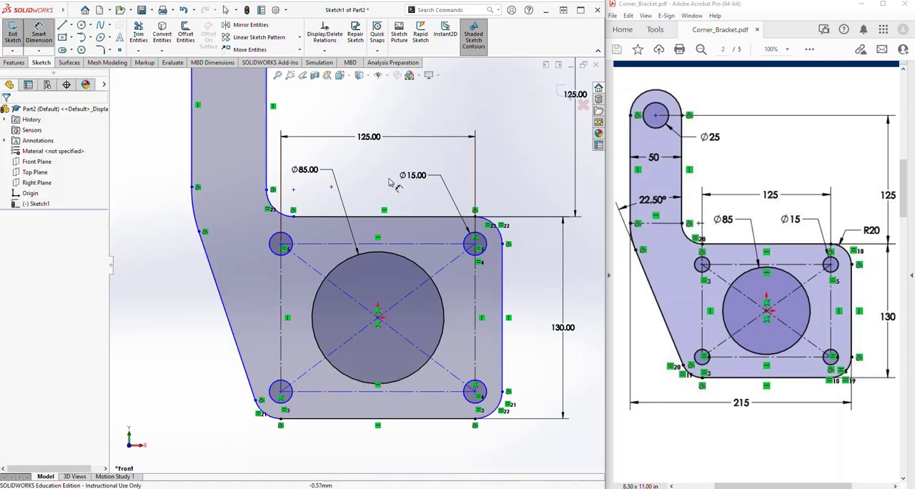
left_click(506, 241)
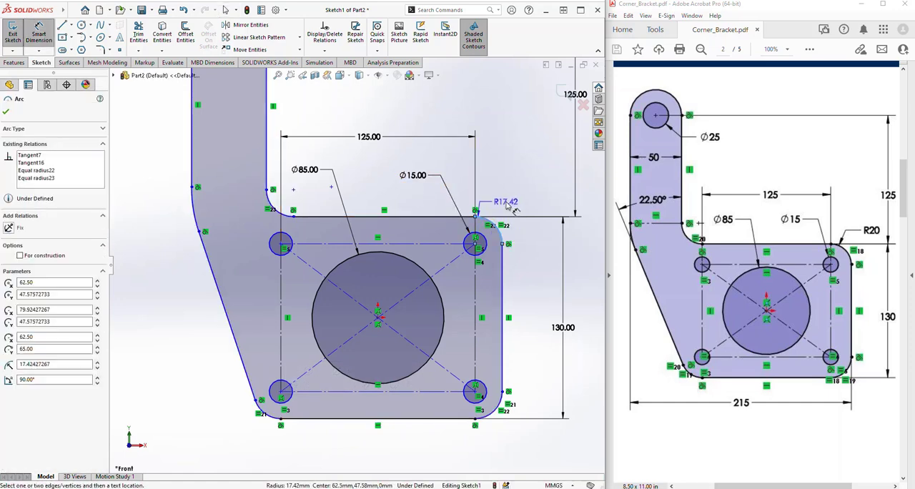
left_click(527, 160)
type("20")
key("Return")
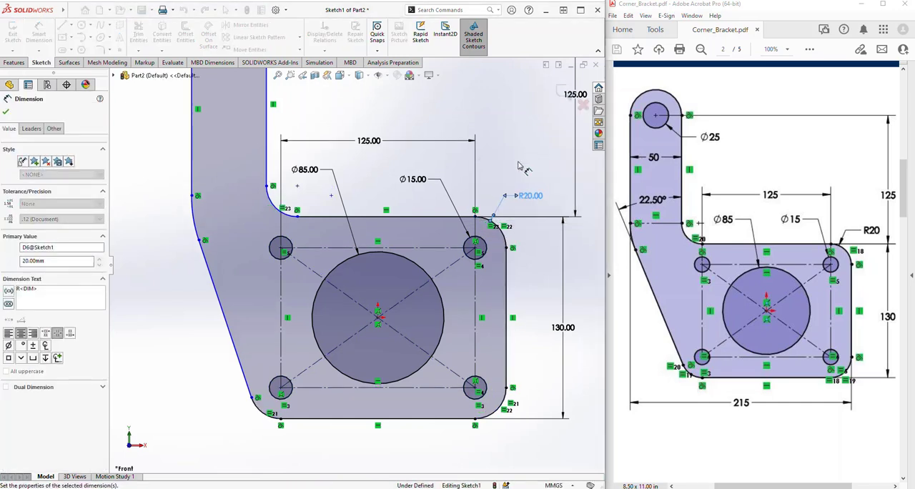
Dimension the arm's width between its two vertical edges as 50 mm
scroll(520, 162, "down", 3)
scroll(351, 265, "up", 1)
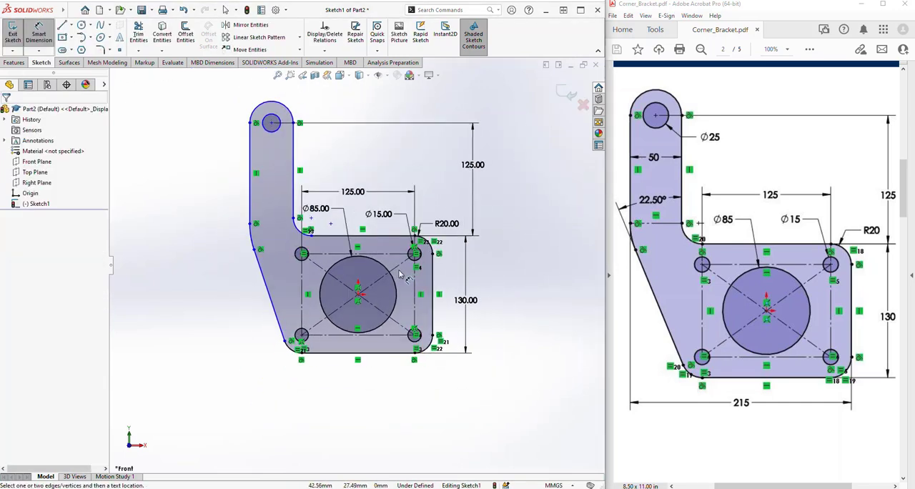
scroll(351, 265, "up", 2)
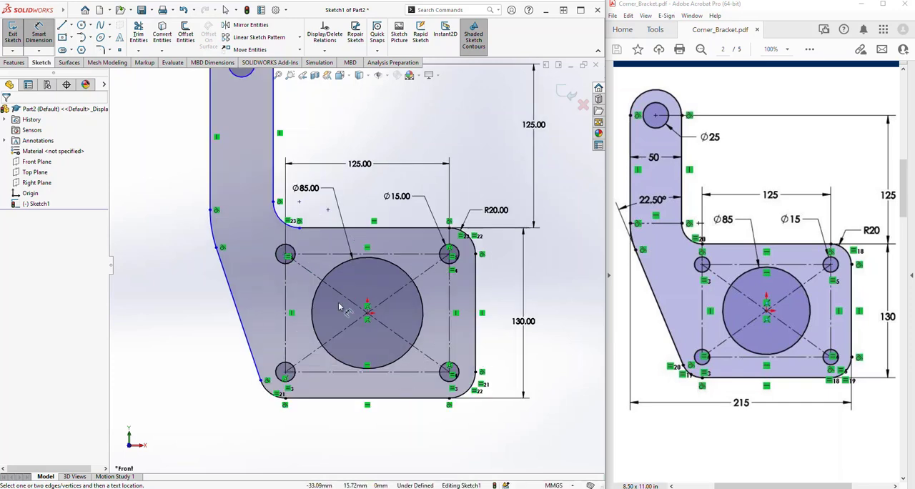
scroll(368, 315, "down", 2)
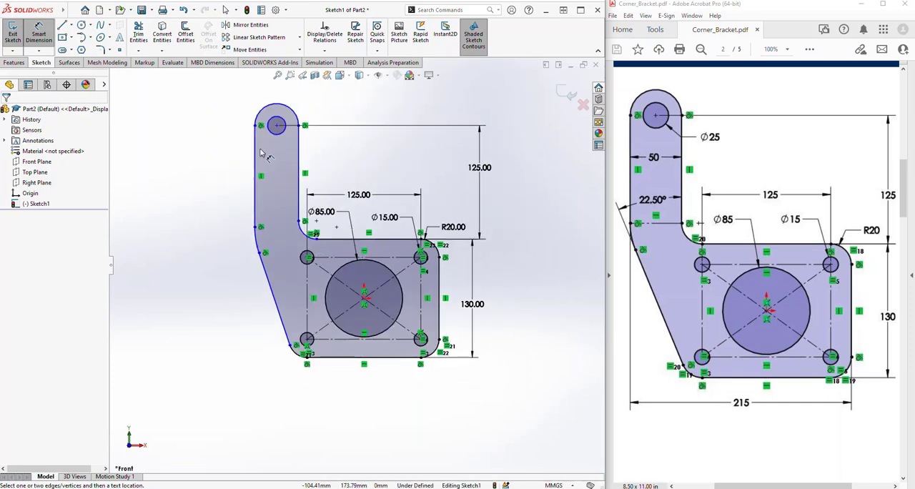
scroll(333, 127, "up", 1)
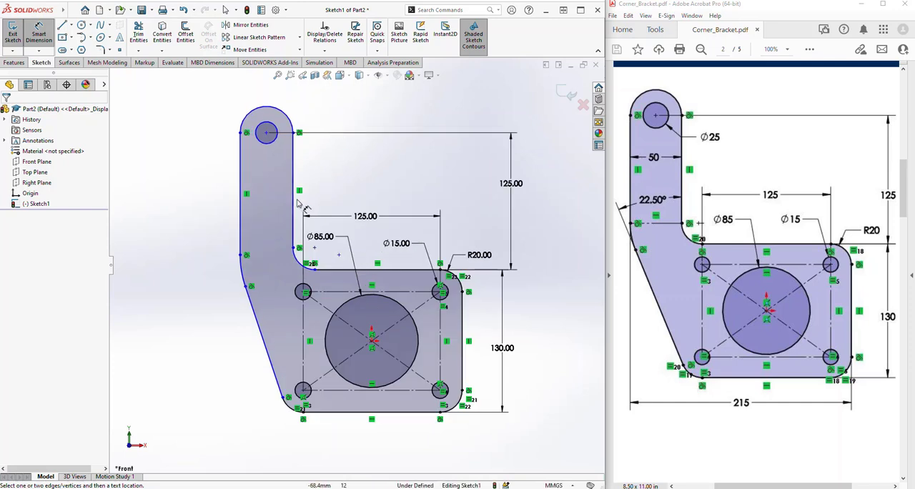
left_click(293, 175)
left_click(241, 177)
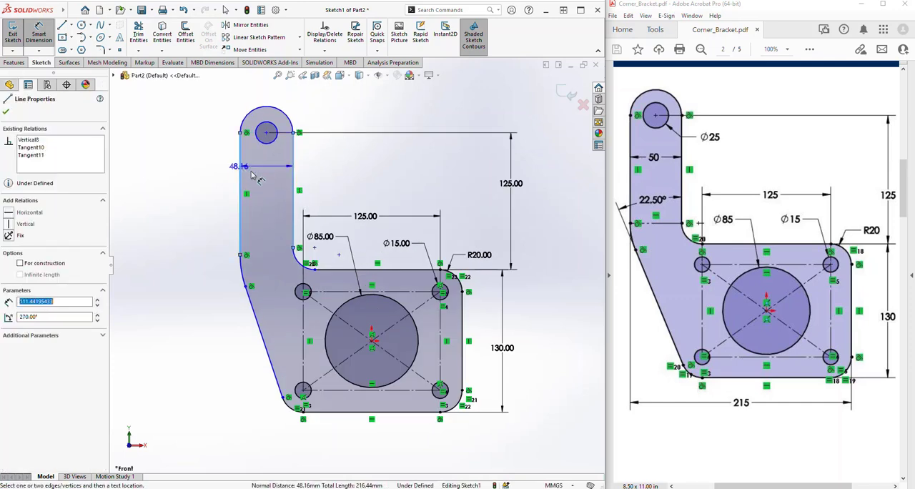
left_click(323, 178)
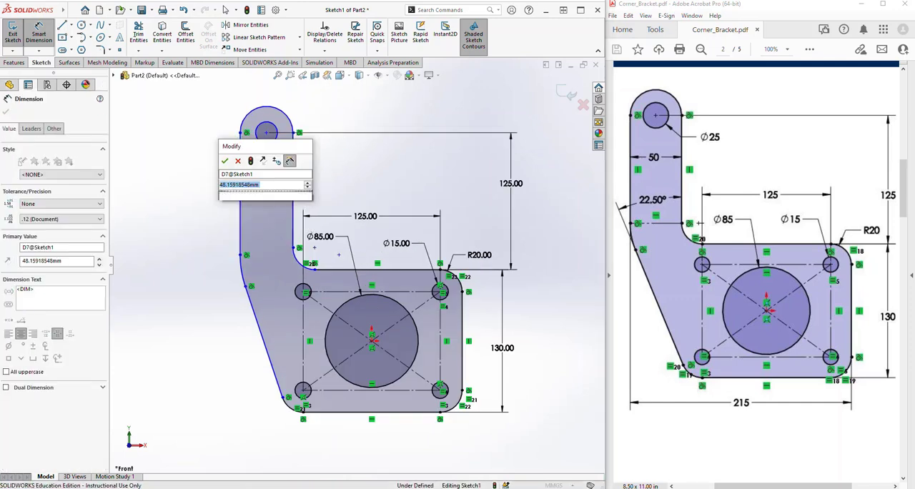
type("50")
key("Return")
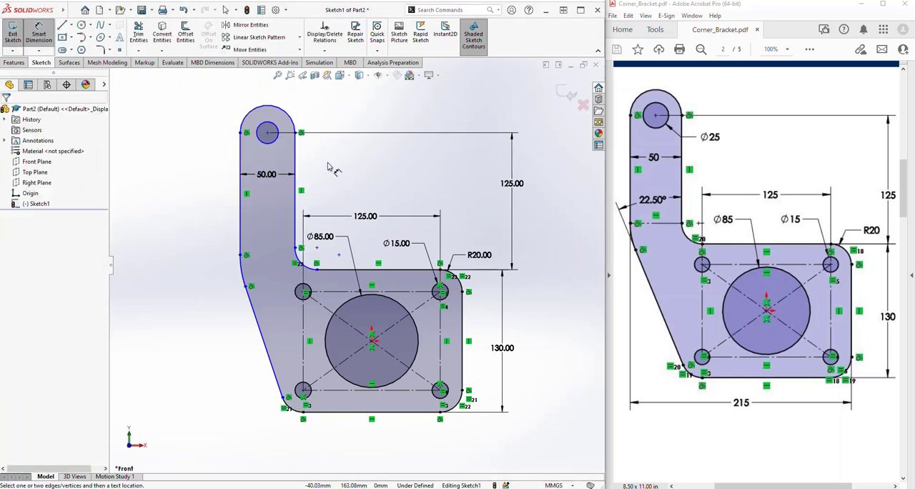
Dimension the circle at the arm's rounded end with a 25 mm diameter
left_click(274, 142)
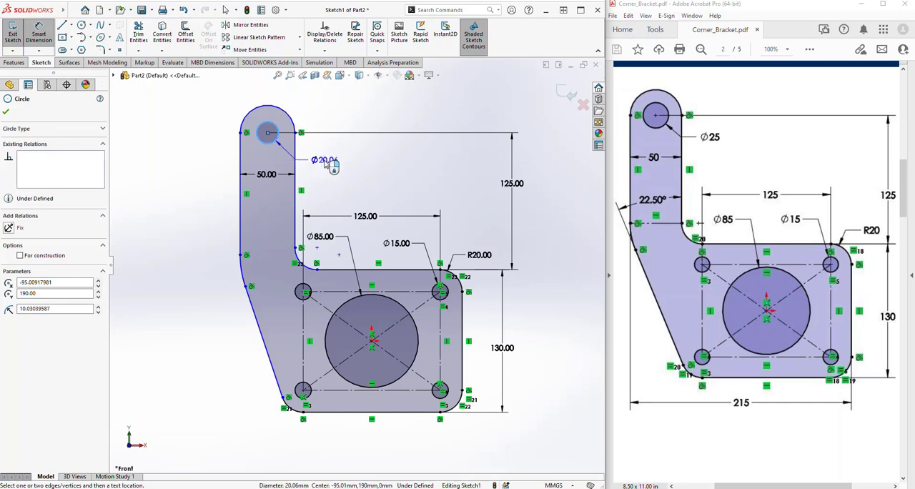
left_click(328, 163)
type("25")
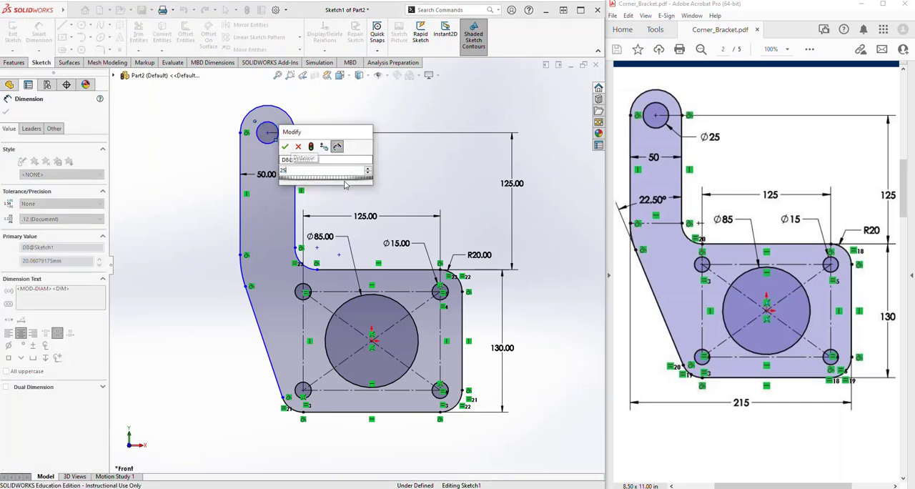
key("Return")
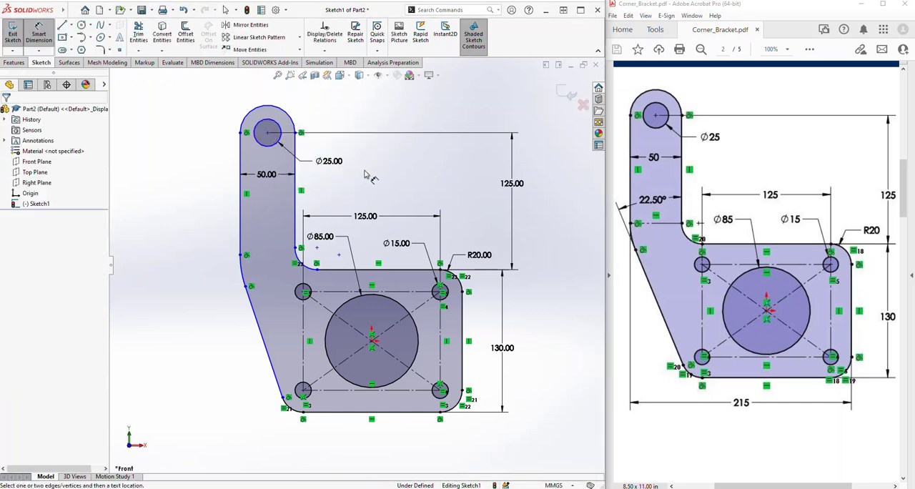
Dimension the angle between the plate's slanted edge and the arm's inner vertical edge as 22.5 degrees
left_click(251, 309)
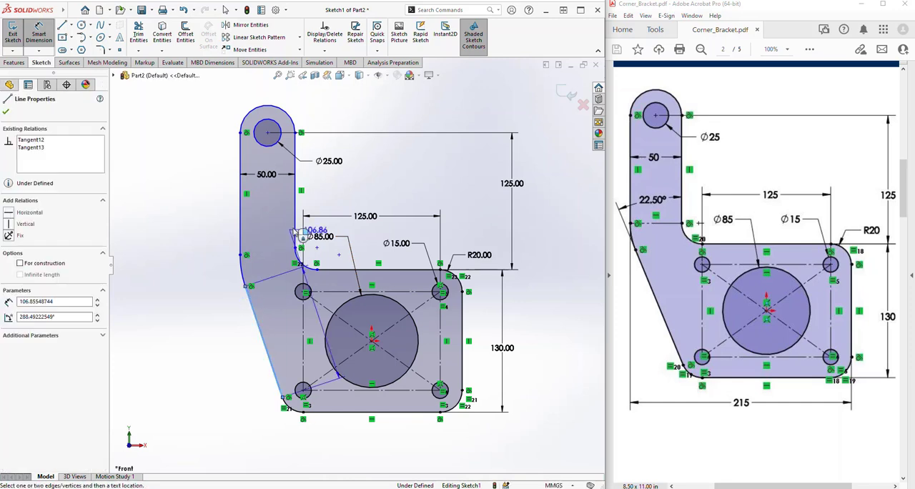
left_click(296, 233)
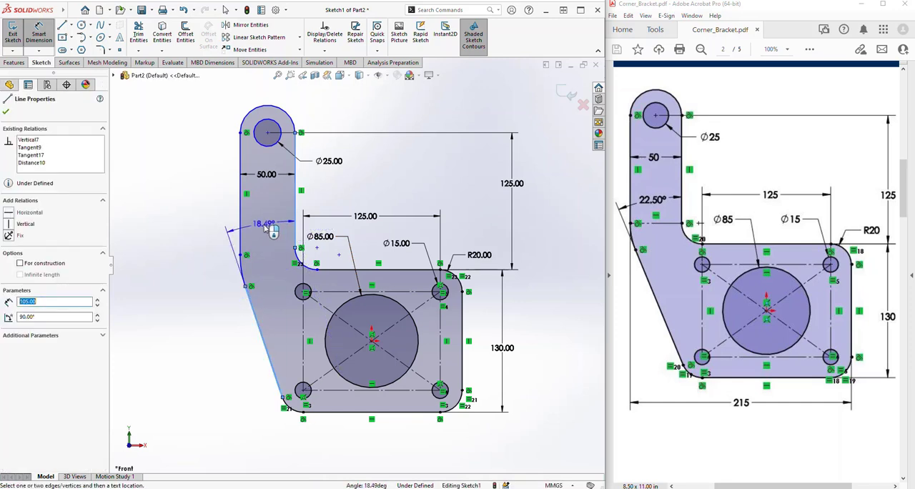
left_click(264, 227)
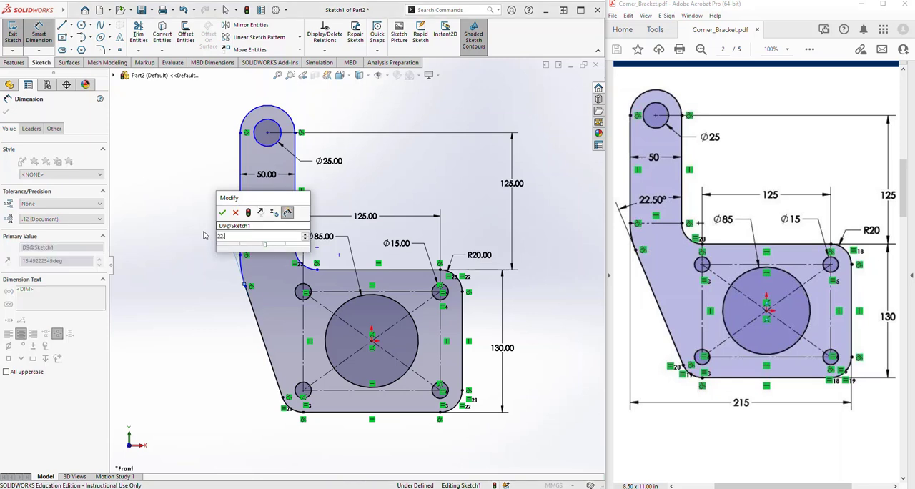
type("22.5")
key("Return")
left_click(183, 268)
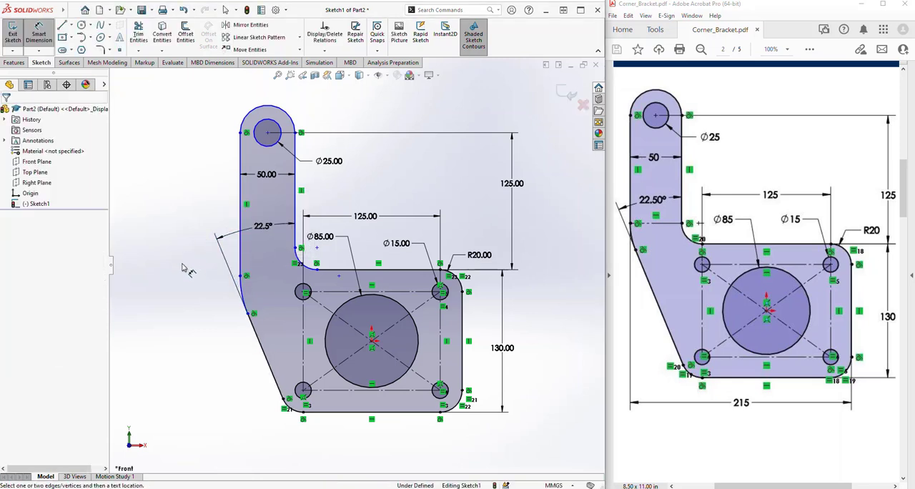
key("Escape")
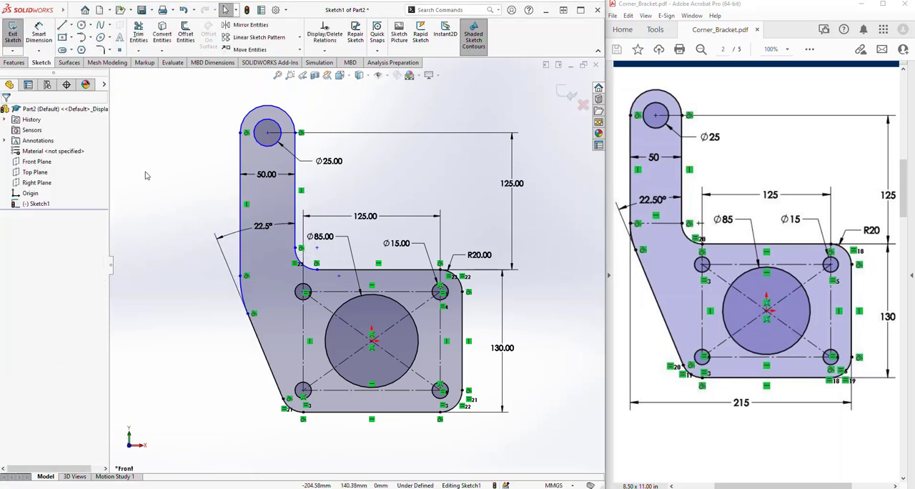
Draw a construction line across the arm between the lower endpoints of its two vertical edges and make it horizontal
left_click(71, 25)
left_click(84, 48)
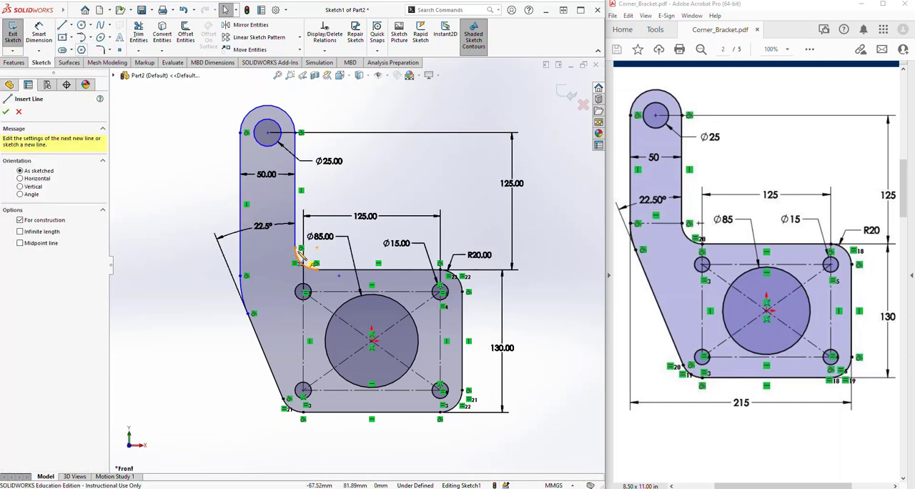
left_click(241, 276)
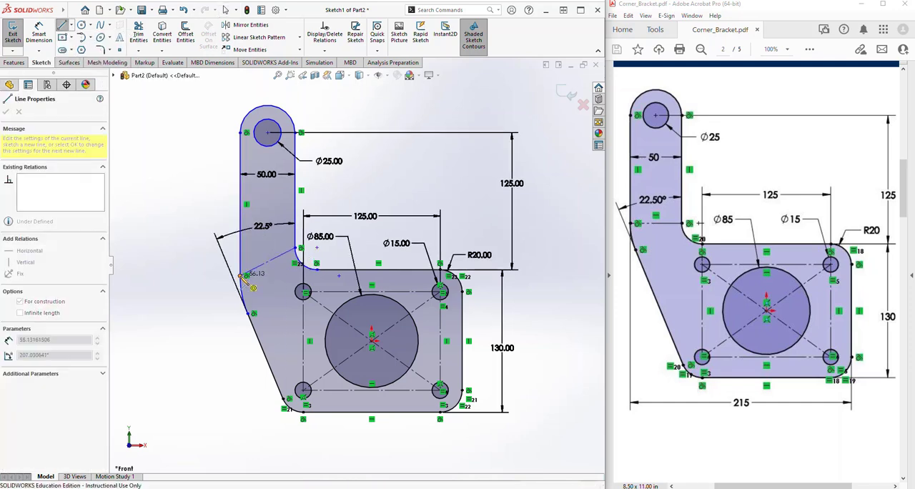
key("Escape")
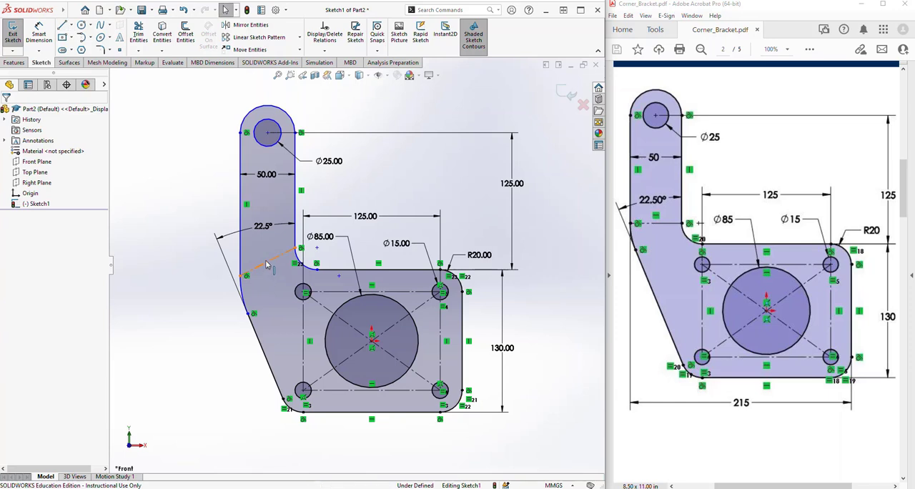
left_click(265, 264)
left_click(293, 223)
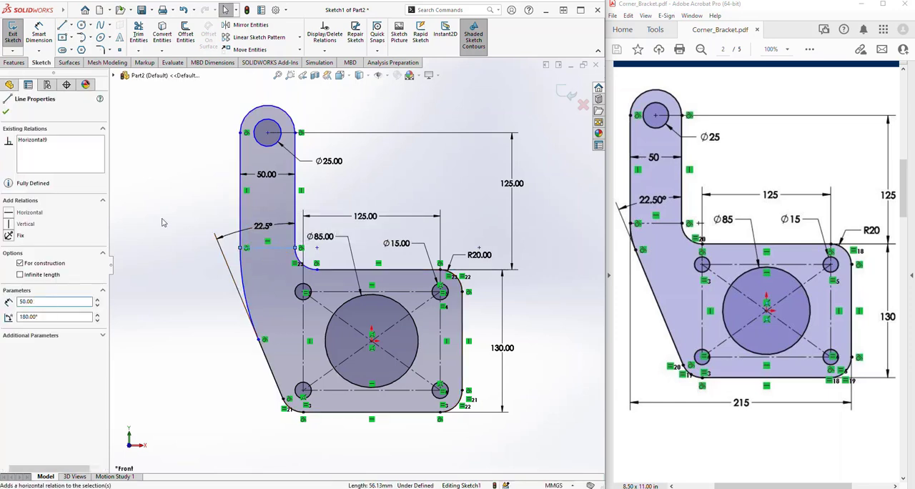
left_click(163, 223)
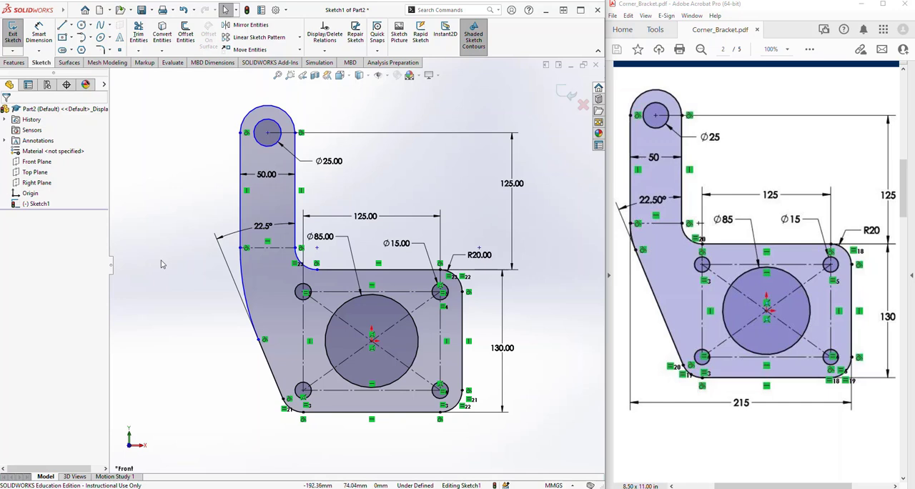
Flip the arrows of the arm's 50 mm width dimension to the inside of its extension lines
scroll(356, 269, "up", 2)
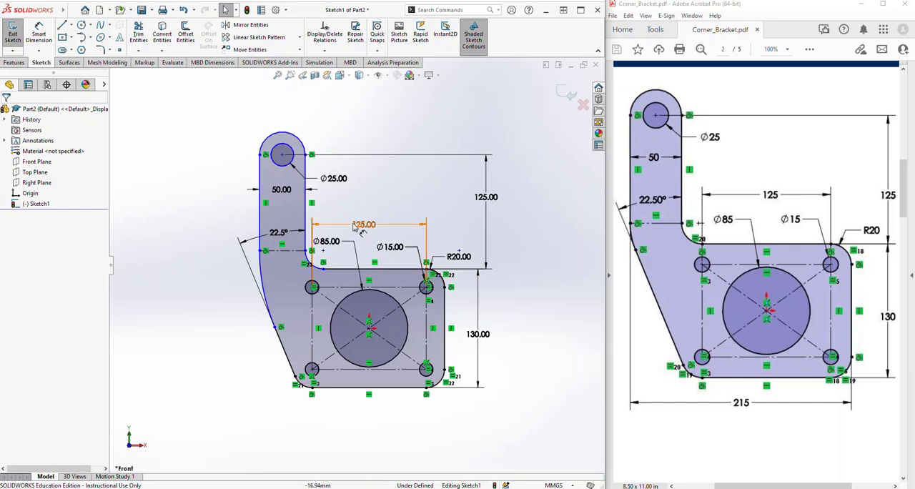
left_click(309, 191)
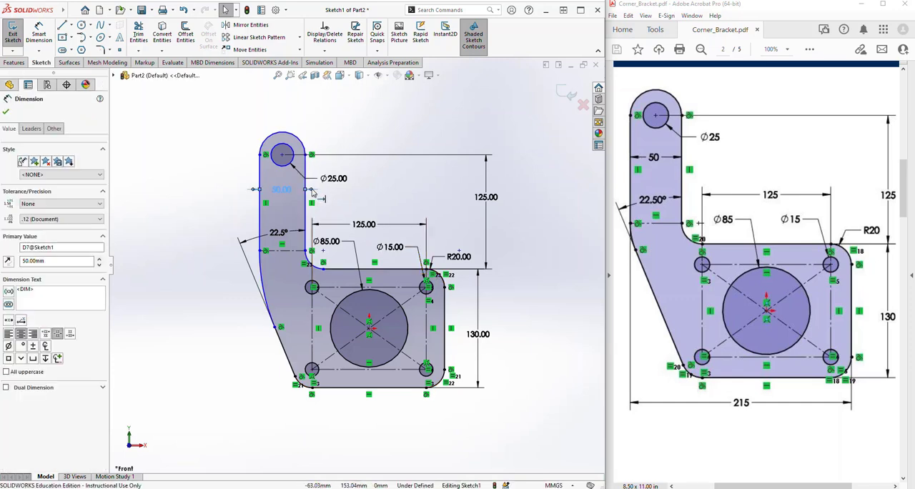
left_click(358, 204)
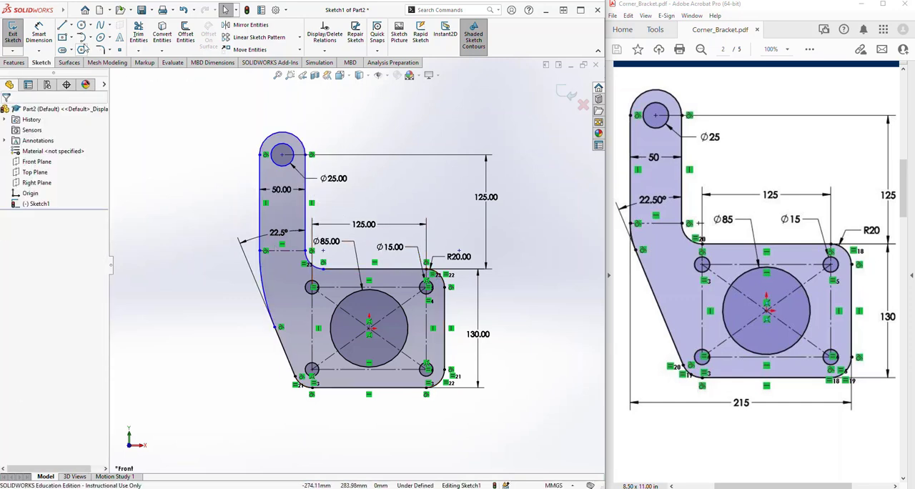
Dimension the bracket's overall width from the arm's outer vertical edge to the plate's far vertical edge as 215 mm
left_click(39, 35)
left_click(260, 207)
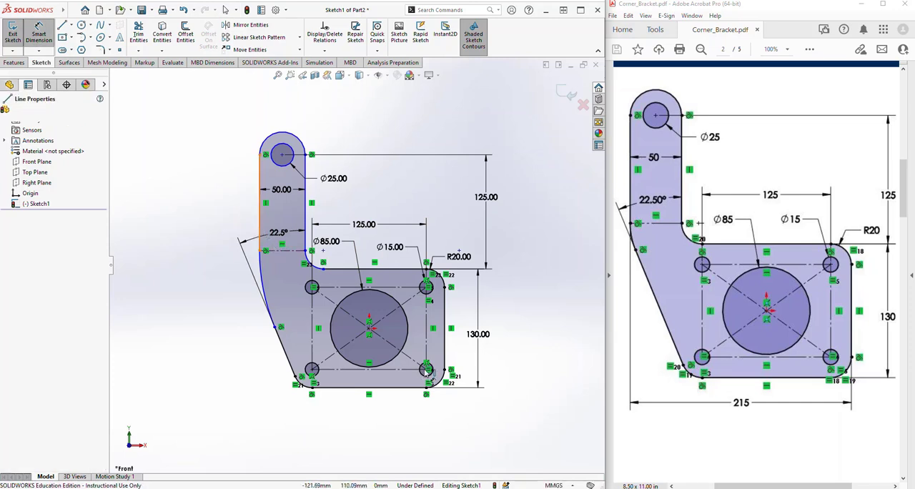
left_click(445, 346)
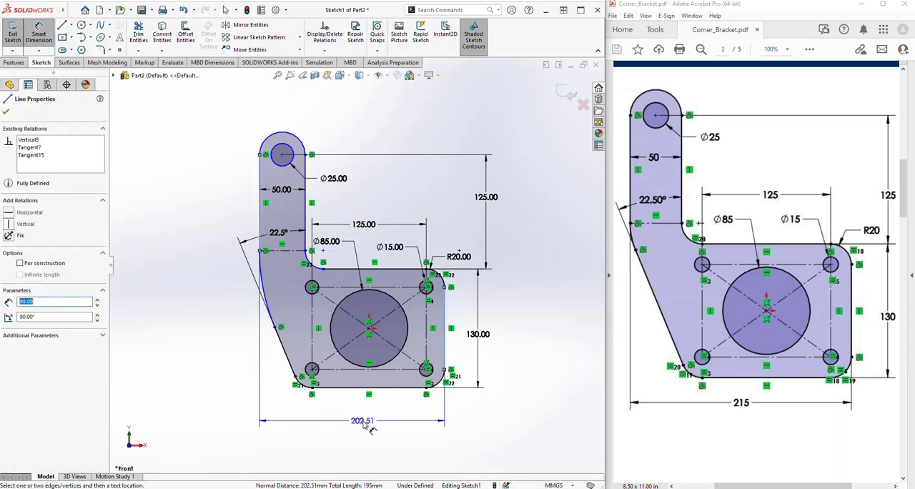
left_click(367, 426)
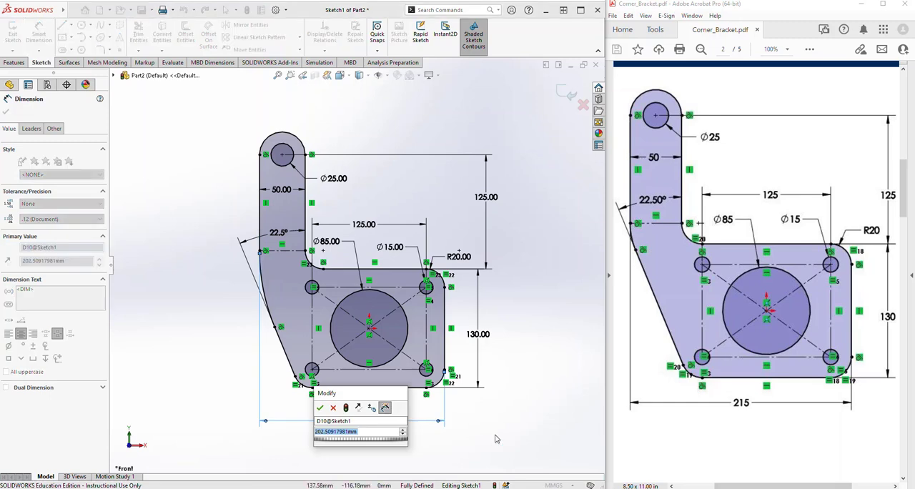
type("215")
key("Return")
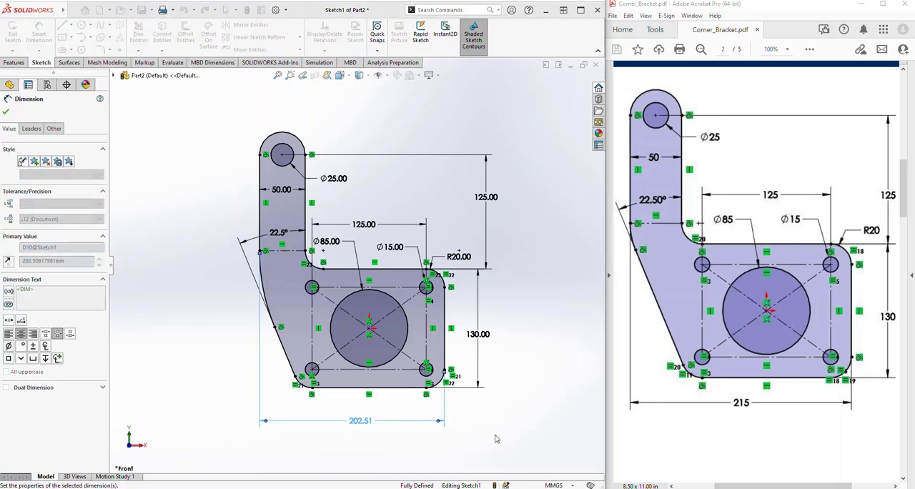
left_click(486, 429)
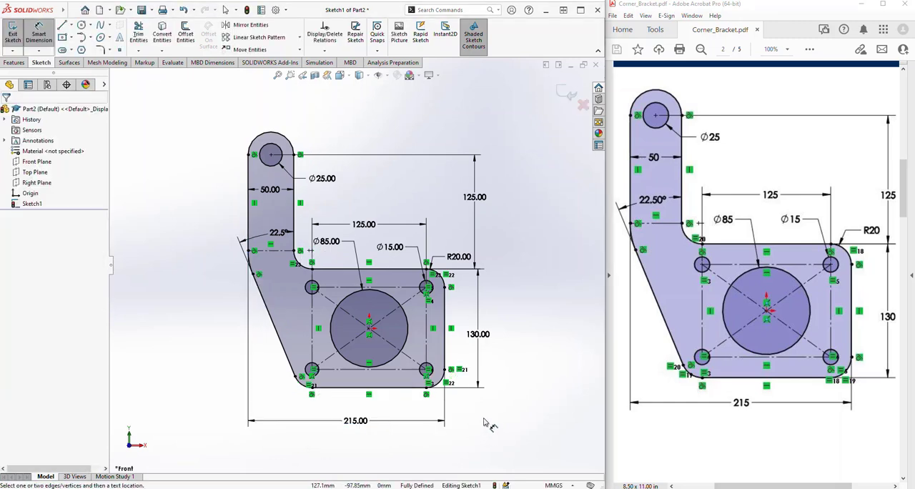
key("Escape")
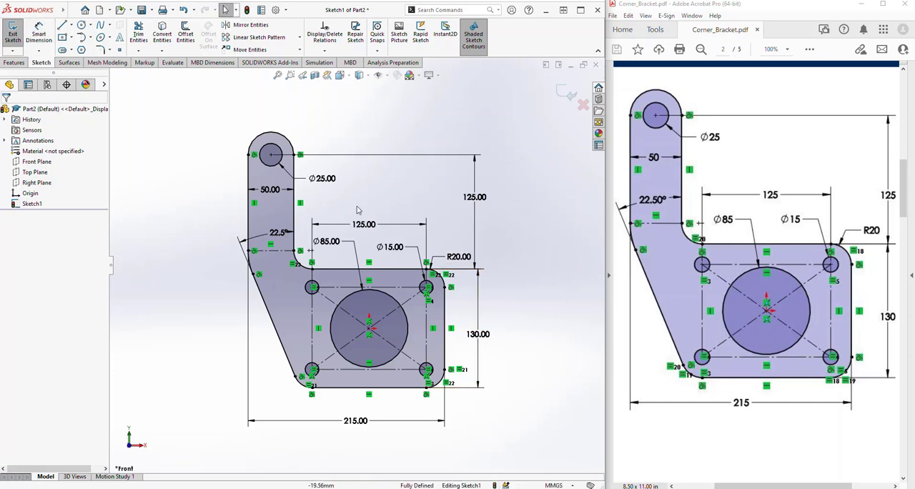
Line up the vertical 125 mm dimension with the 130 mm one, and reposition the large hole's diameter and the 22.5-degree angle text
key("f")
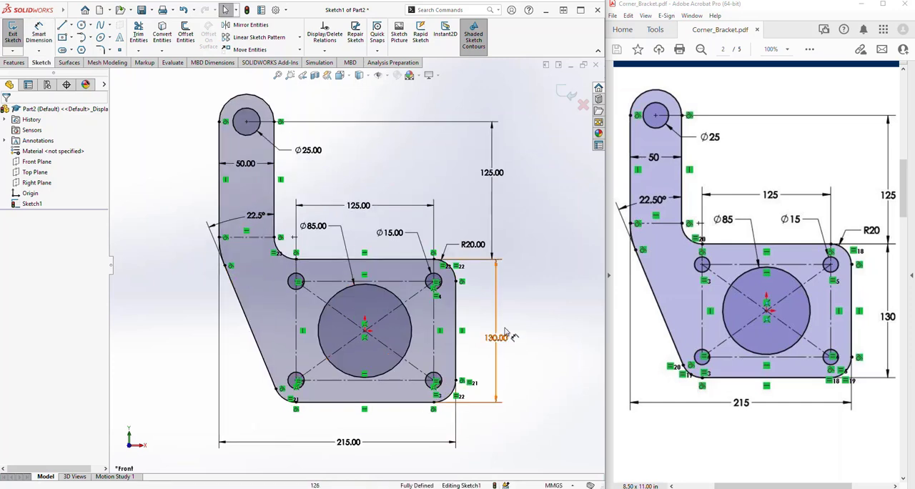
left_click_drag(492, 173, 500, 173)
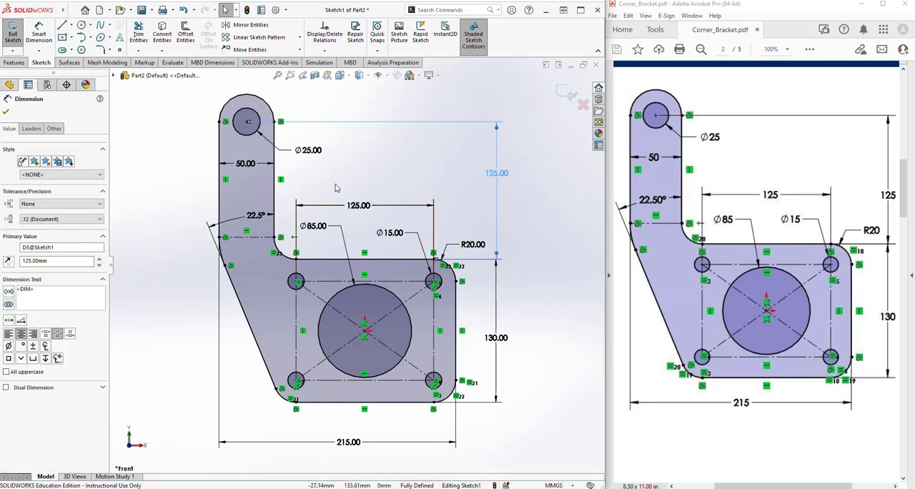
left_click_drag(323, 229, 330, 235)
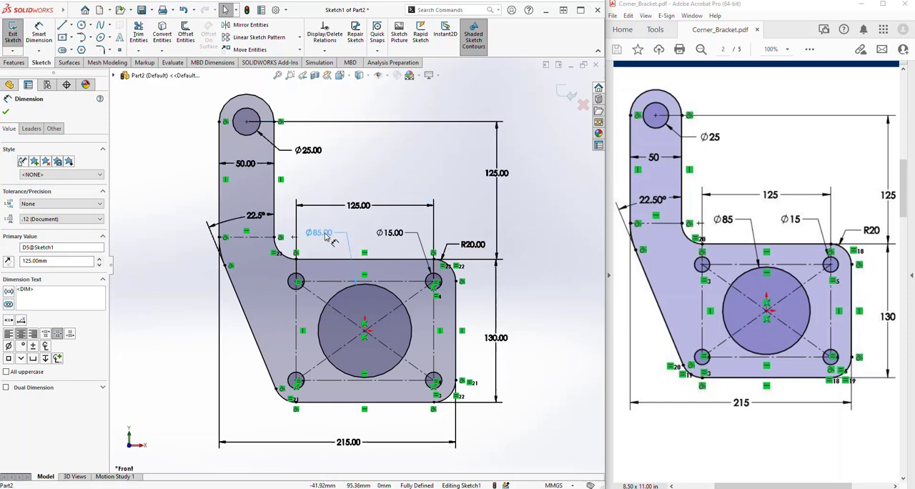
left_click(352, 140)
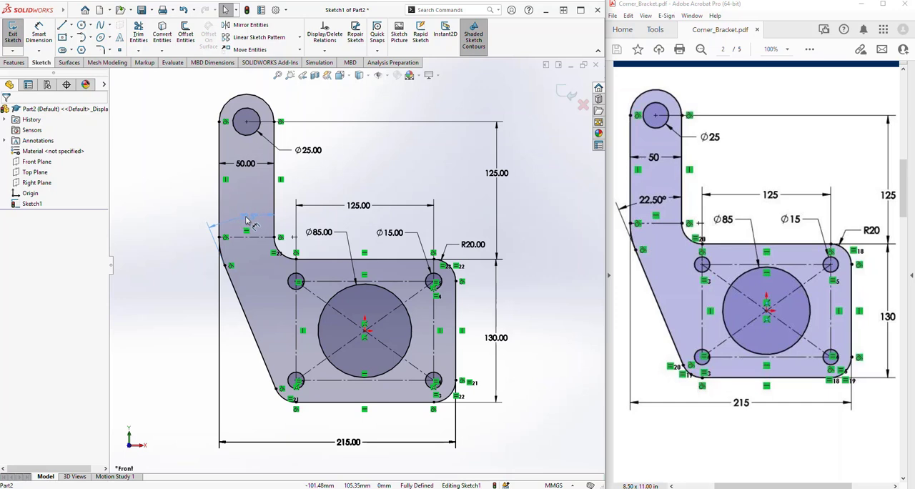
left_click(201, 306)
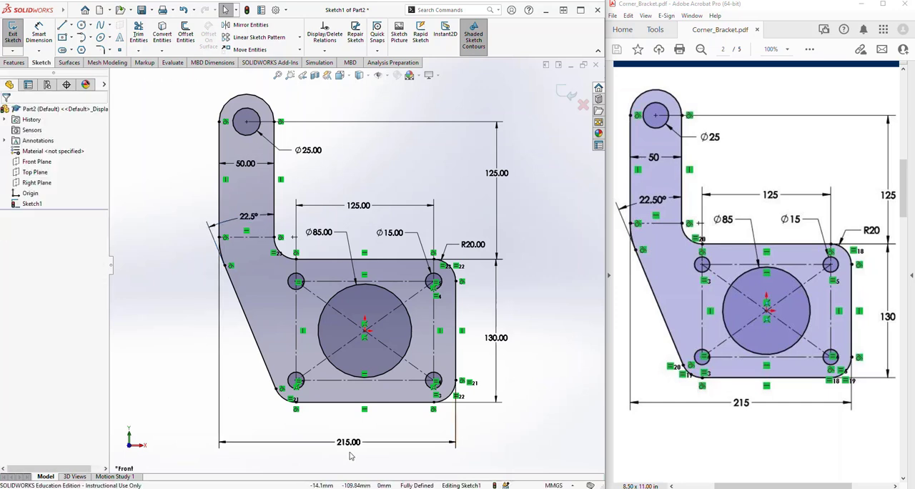
Move the 215 mm overall width dimension closer to the plate and center the vertical 125 mm dimension's text
left_click_drag(349, 443, 350, 435)
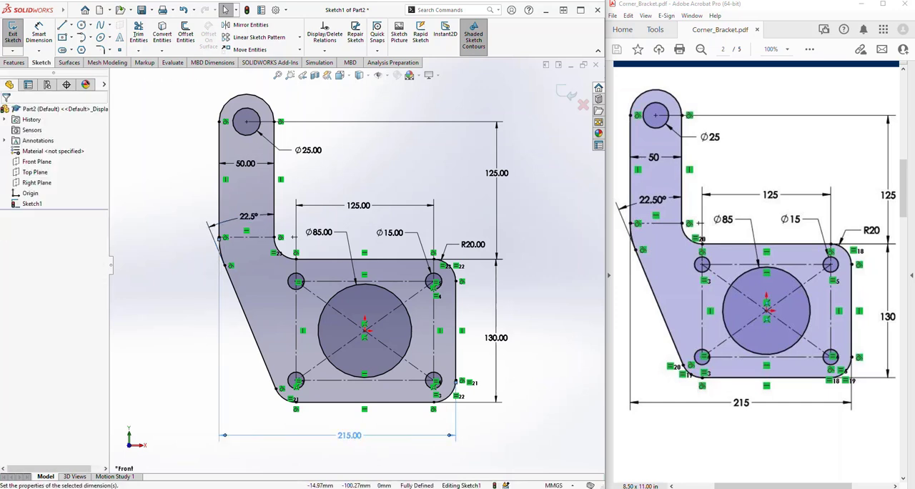
left_click(361, 451)
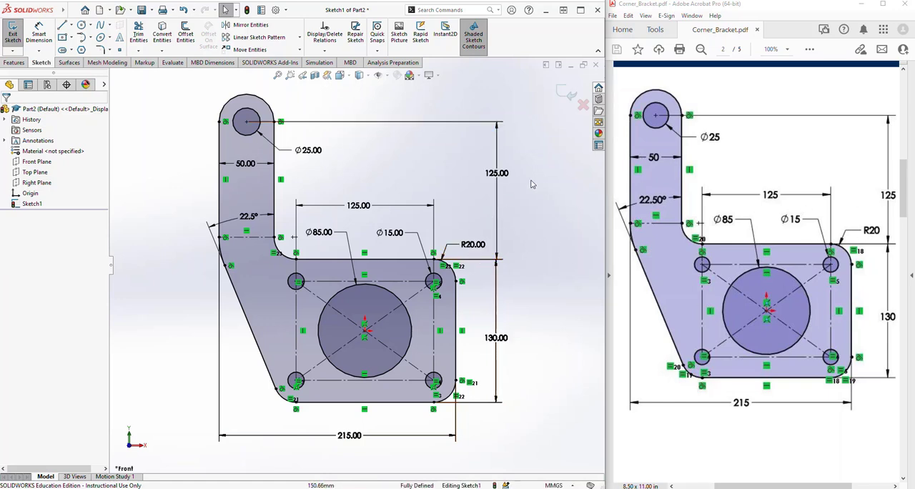
left_click_drag(496, 174, 496, 190)
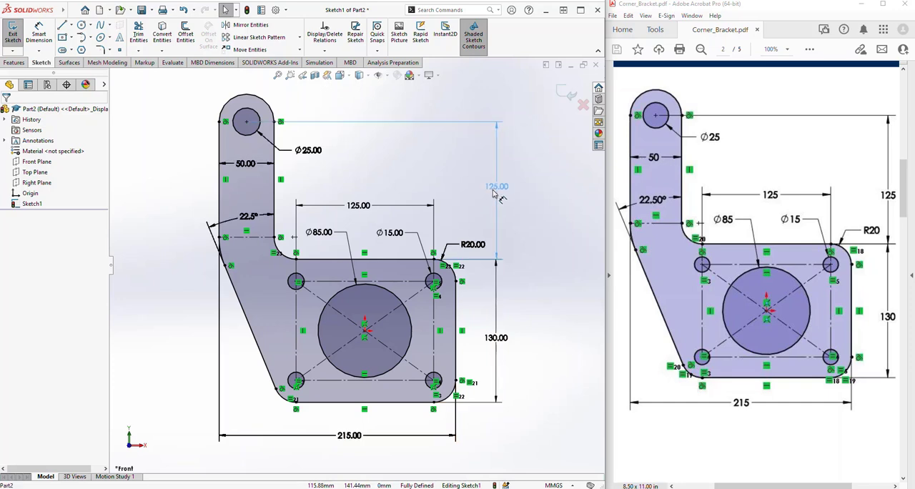
left_click(452, 192)
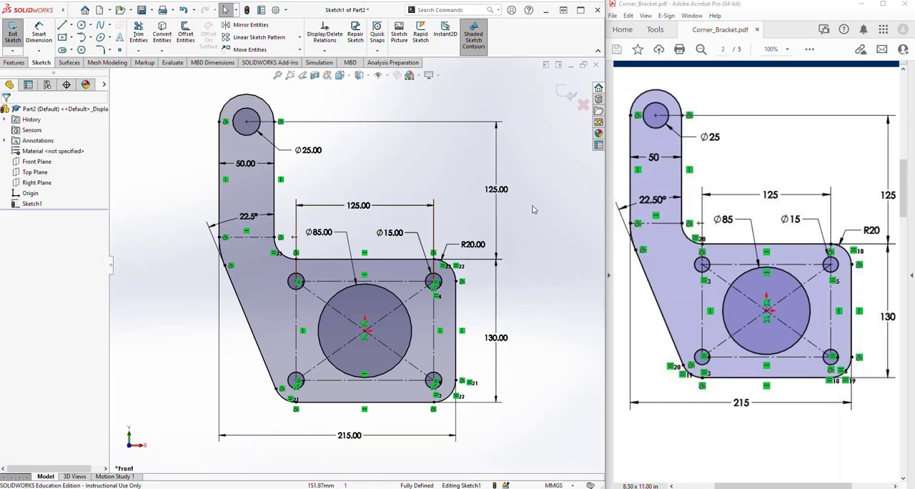